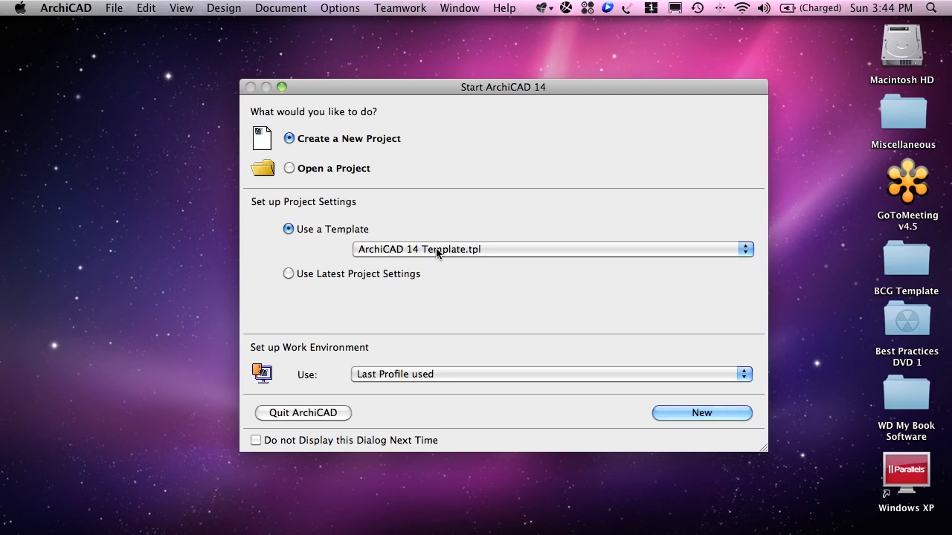
# Step: Create a new project from the ArchiCAD 14 Template.tpl template, keeping the last used work environment profile
pyautogui.click(437, 250)
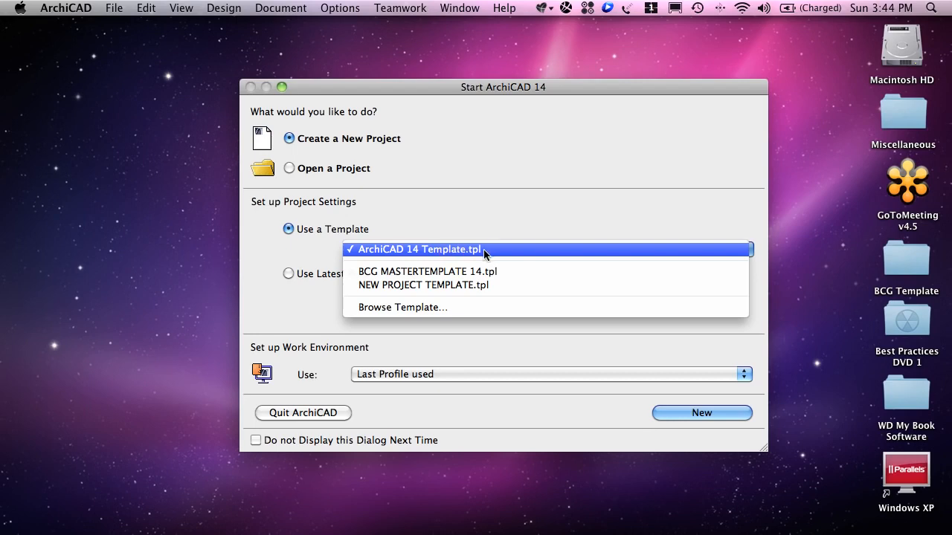
pyautogui.click(440, 233)
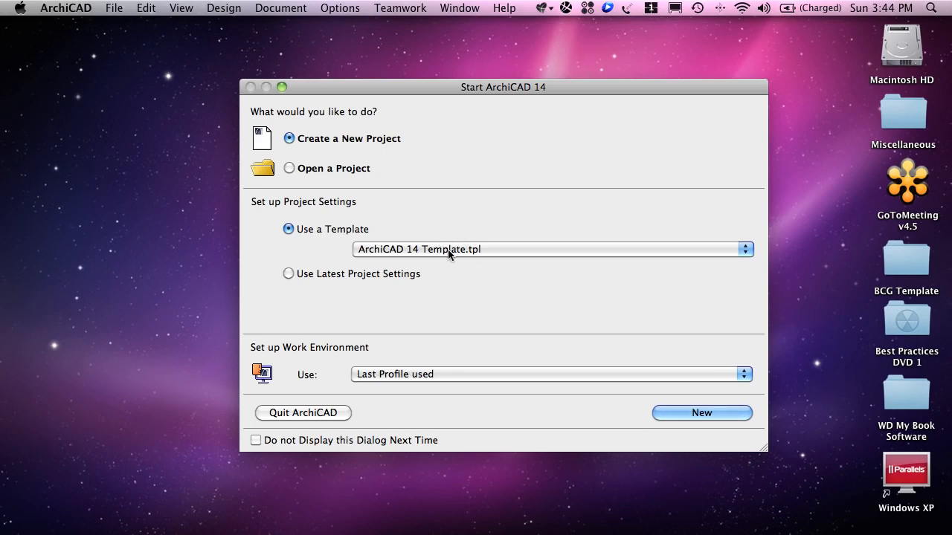
pyautogui.click(448, 252)
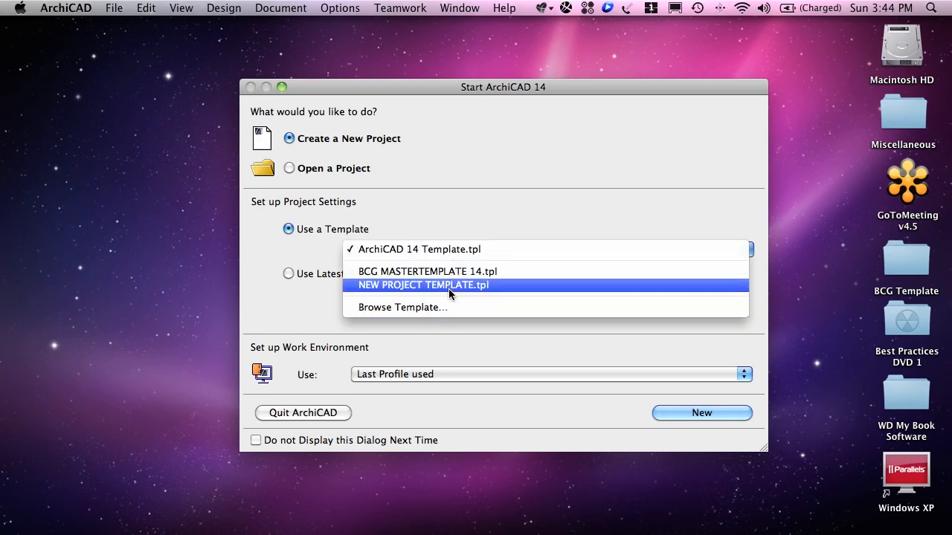
pyautogui.click(443, 206)
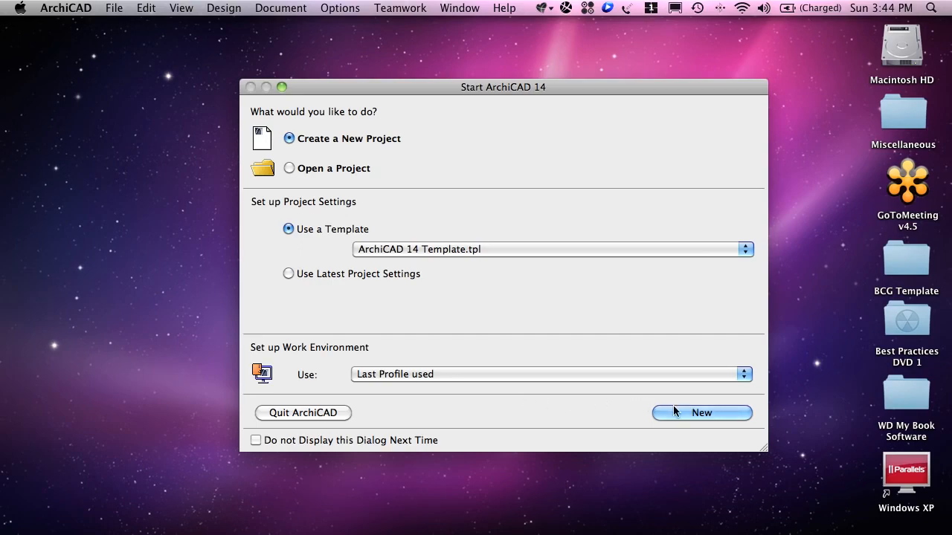
pyautogui.click(700, 414)
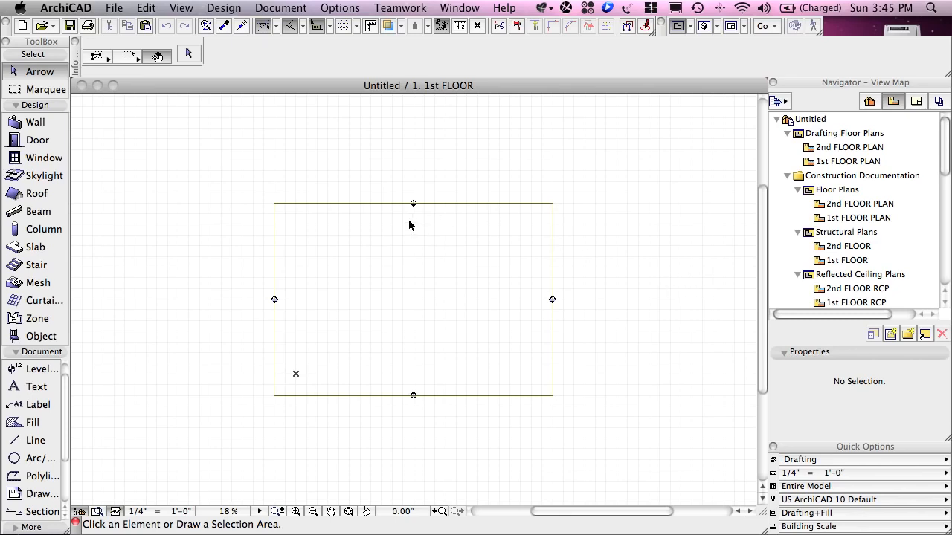
pyautogui.scroll(10, 411, 219)
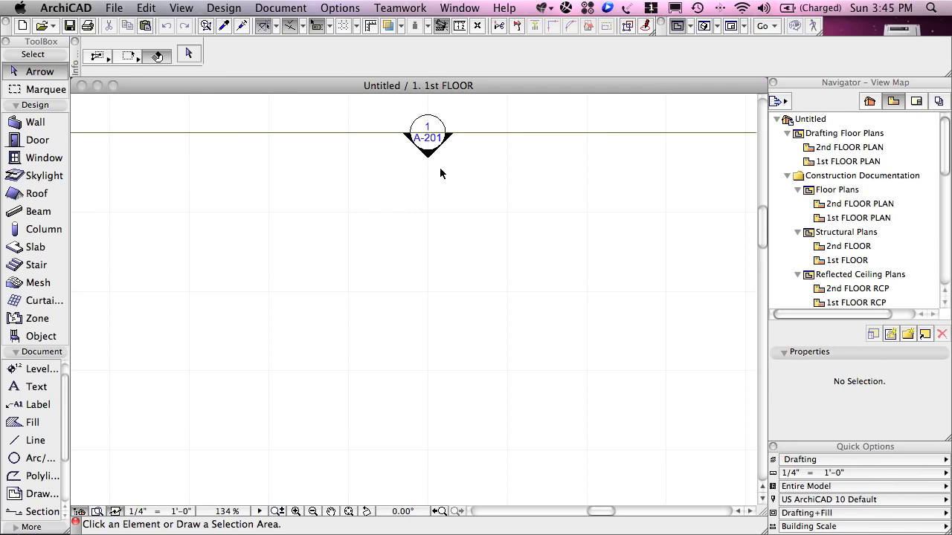
pyautogui.scroll(-10, 440, 173)
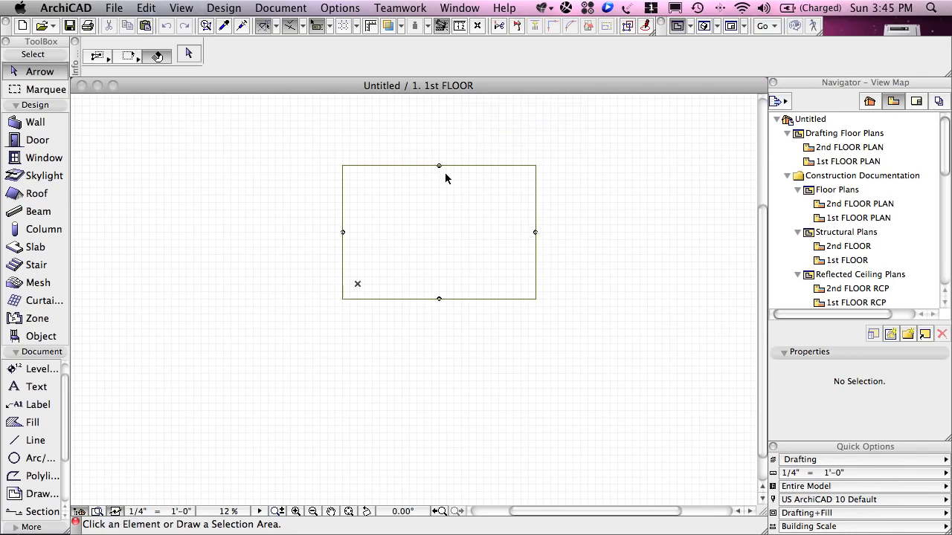
pyautogui.scroll(5, 443, 177)
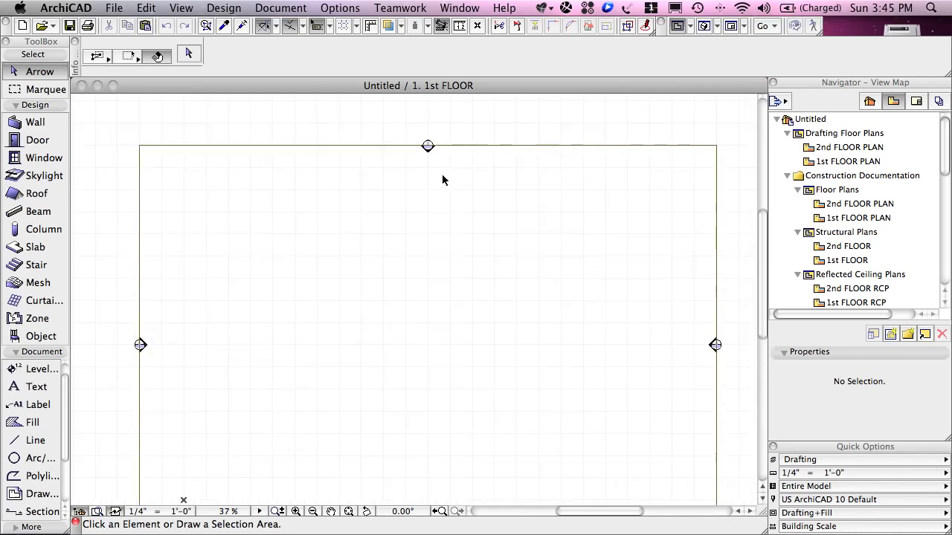
pyautogui.scroll(-1, 442, 176)
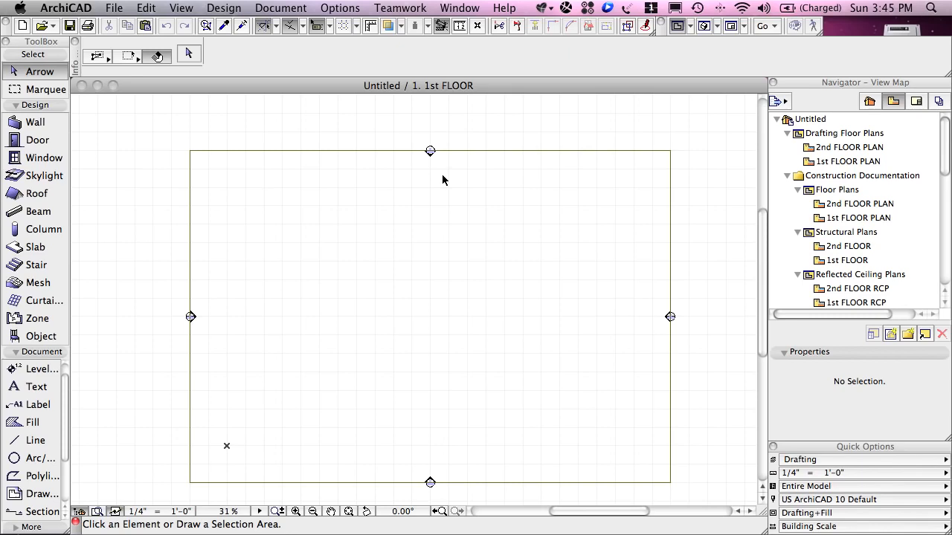
pyautogui.scroll(-2, 442, 179)
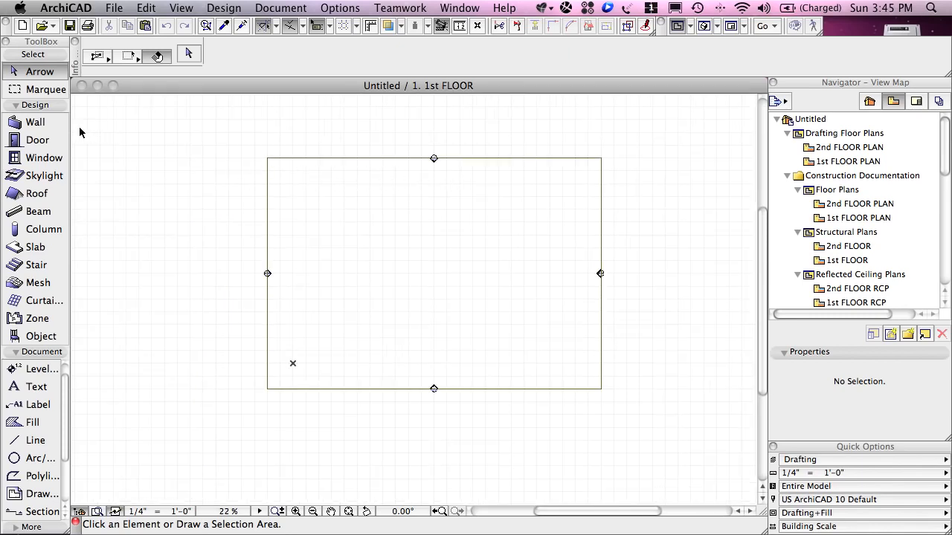
# Step: Draw a single straight exterior wall sloping diagonally down to the right inside the area framed by the elevation markers
pyautogui.click(35, 124)
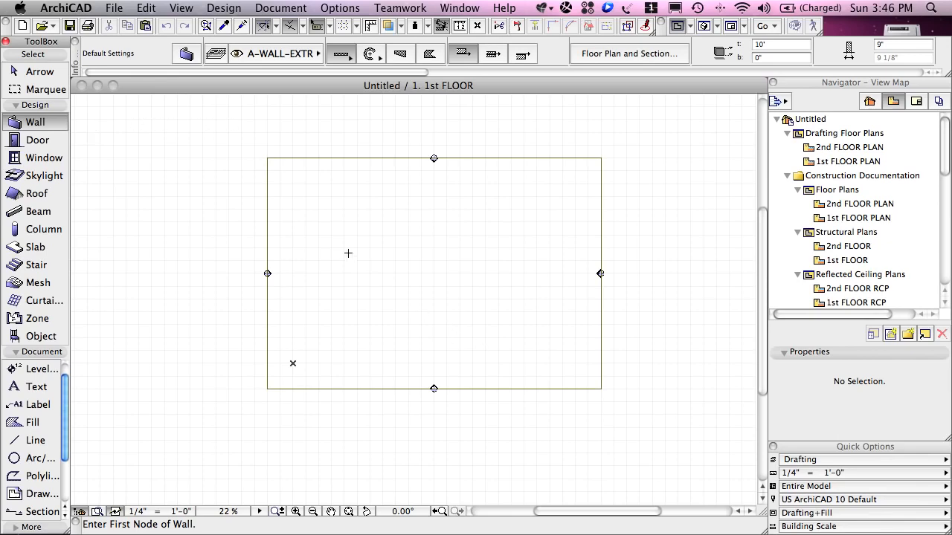
pyautogui.click(328, 224)
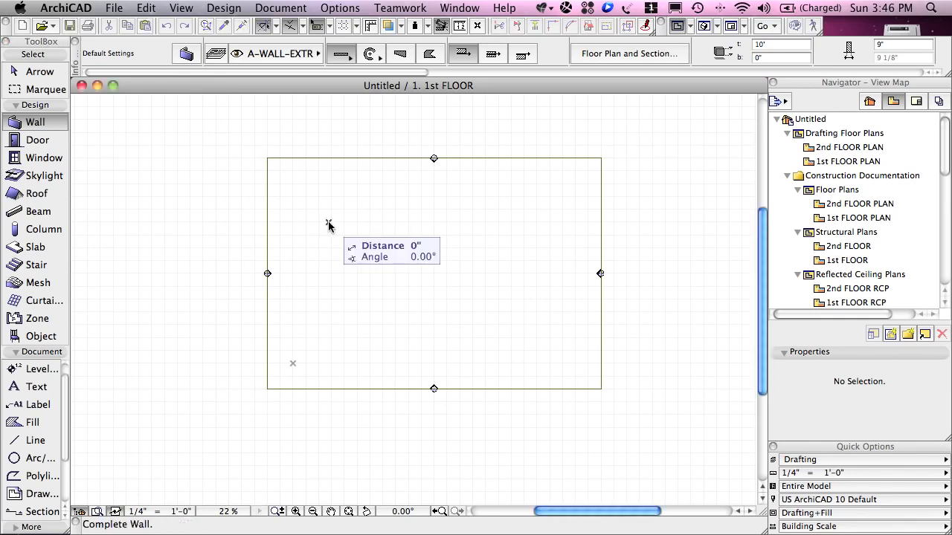
pyautogui.click(460, 295)
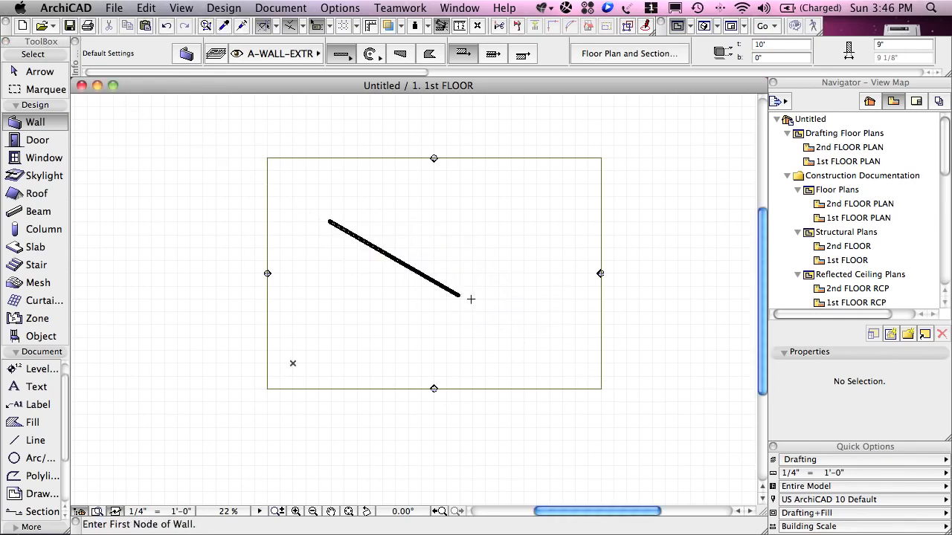
# Step: Draw a straight wall about 27'-2" long at about 34° crossing the diagonal wall, and a separate vertical wall to their left
pyautogui.scroll(4, 401, 292)
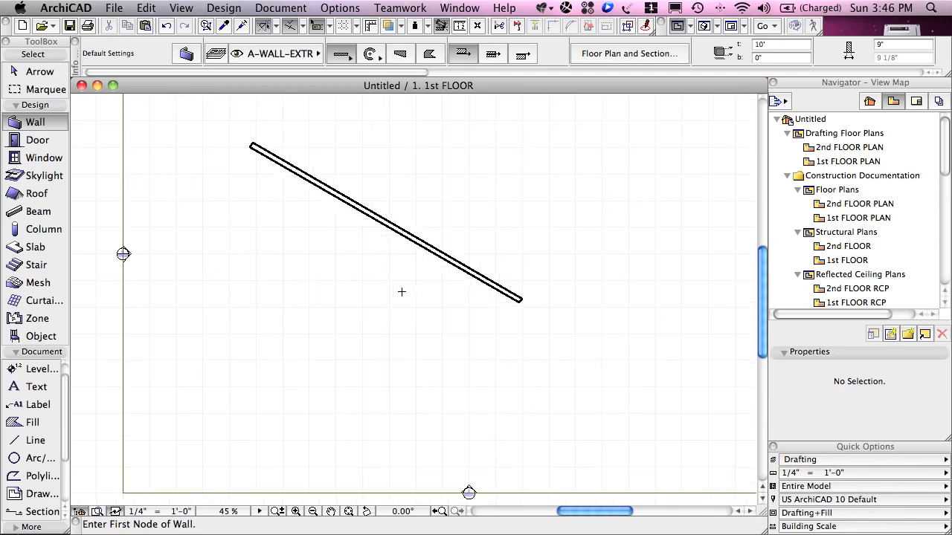
pyautogui.scroll(2, 402, 292)
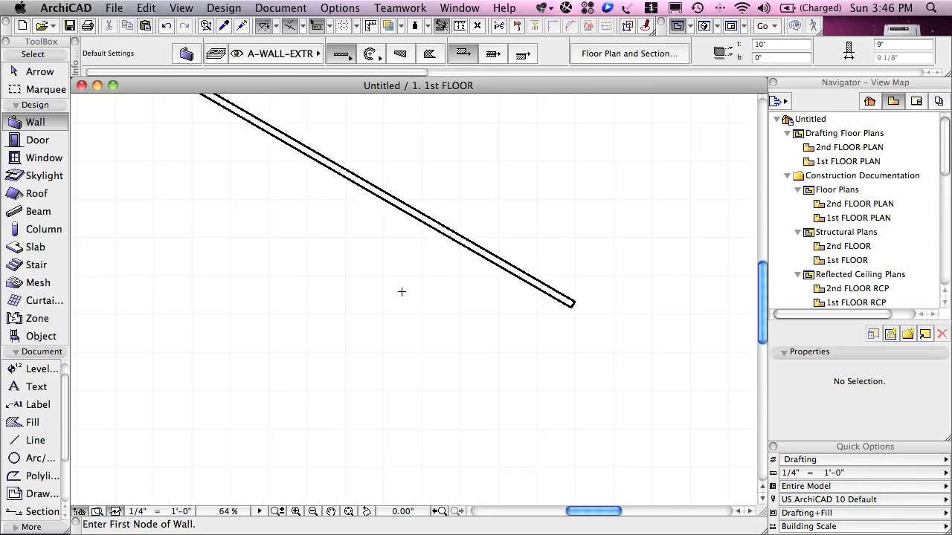
pyautogui.click(313, 323)
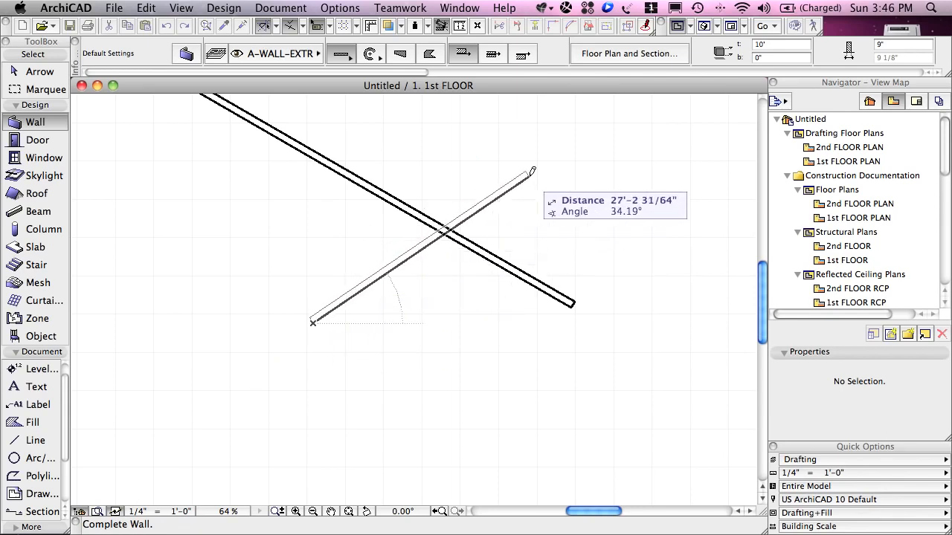
pyautogui.click(534, 169)
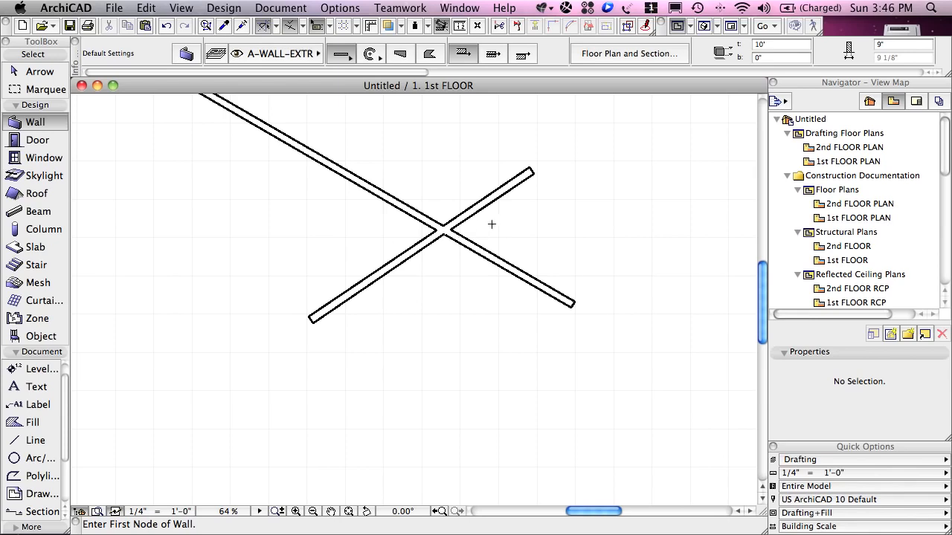
pyautogui.click(213, 366)
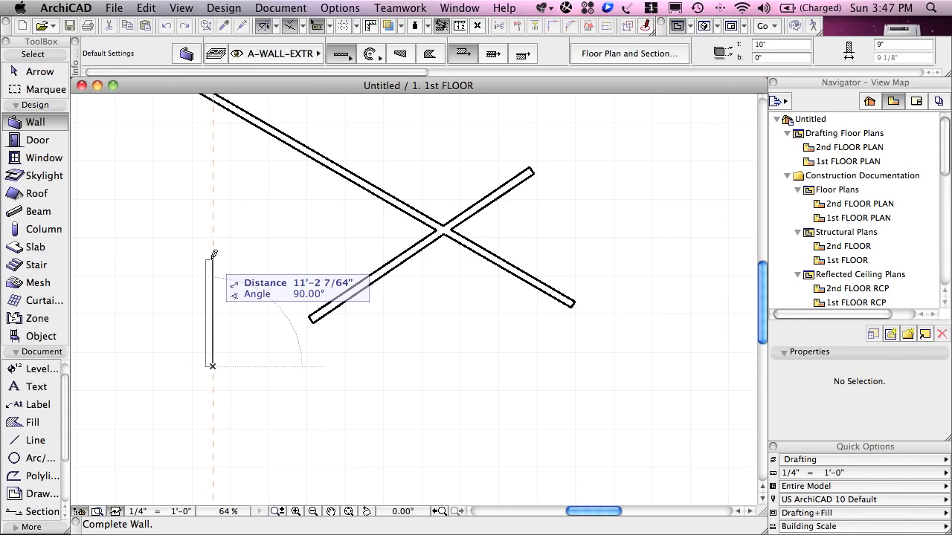
pyautogui.click(214, 217)
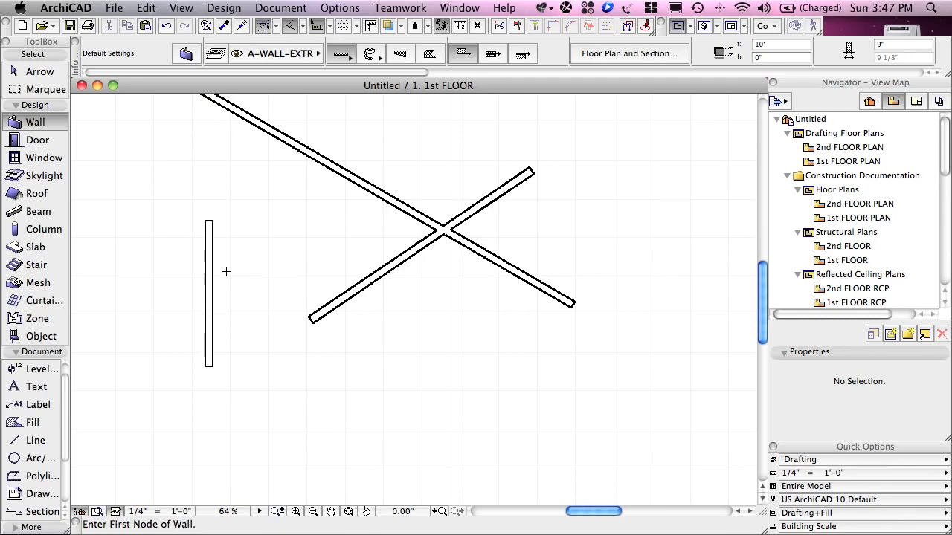
# Step: Draw a chained wall below the crossing walls with a long horizontal segment, a vertical segment upward and a short horizontal segment to the right
pyautogui.click(342, 57)
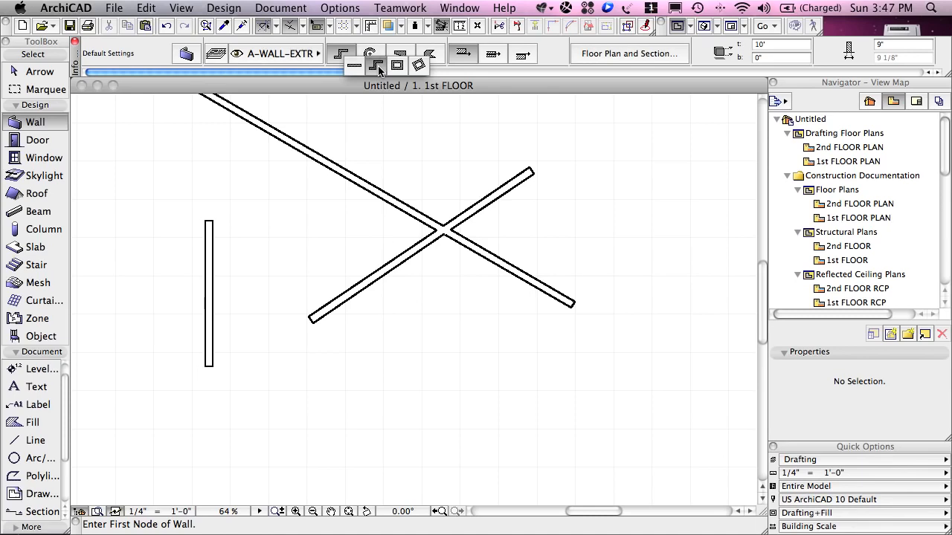
pyautogui.click(378, 65)
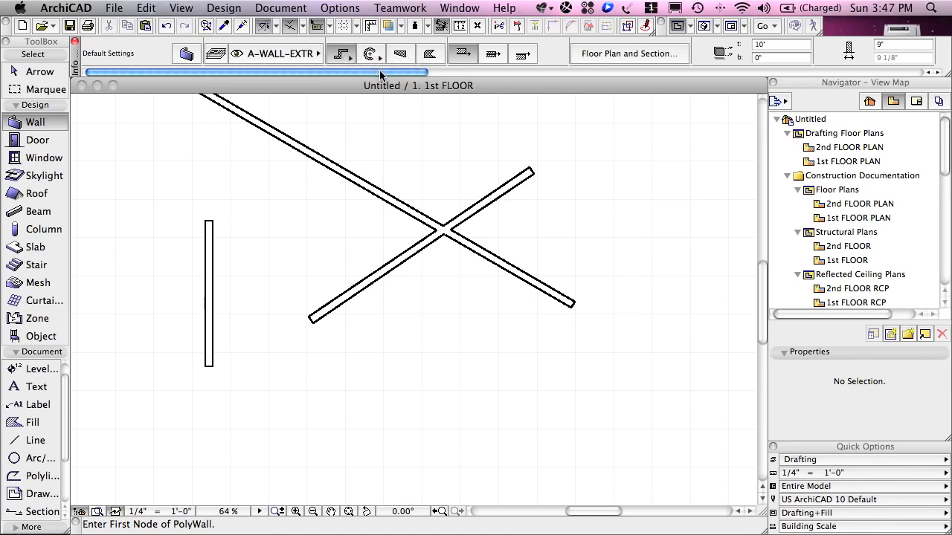
pyautogui.click(301, 398)
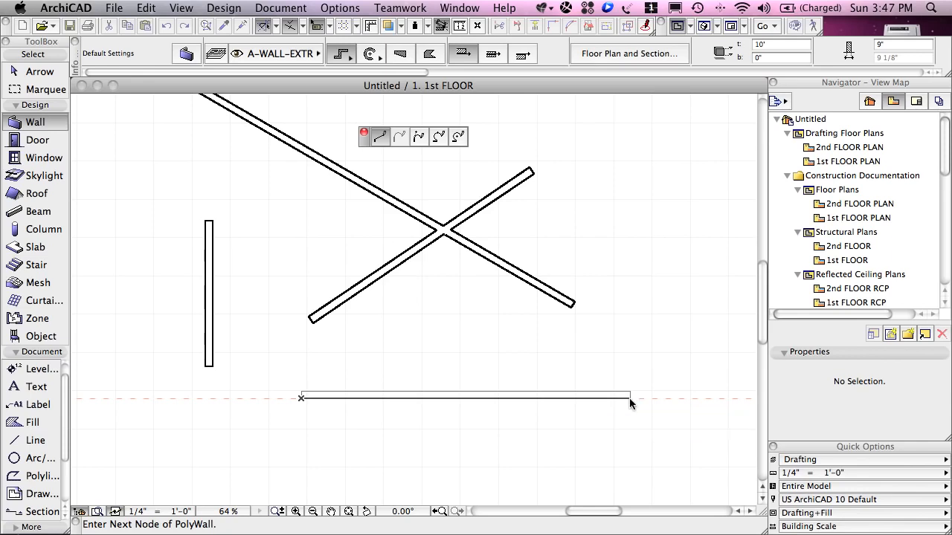
pyautogui.click(629, 399)
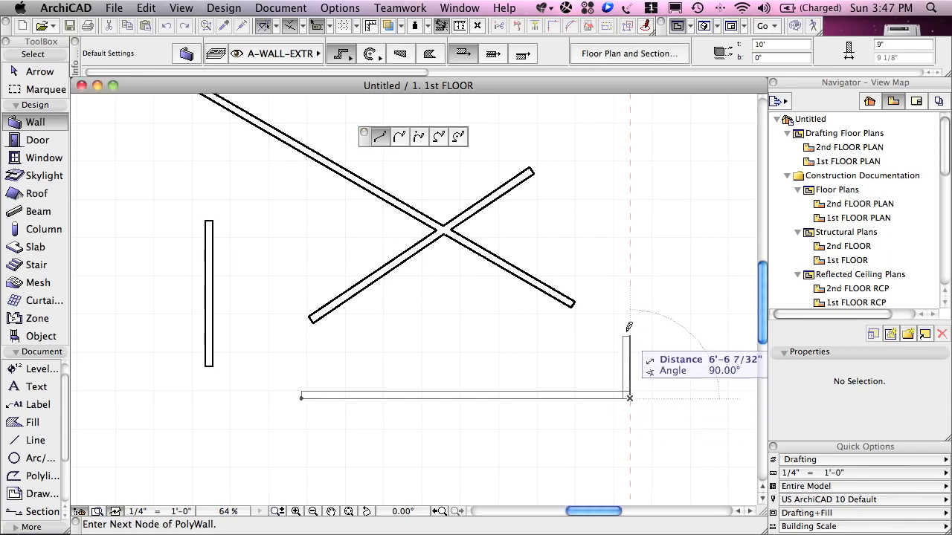
pyautogui.click(630, 252)
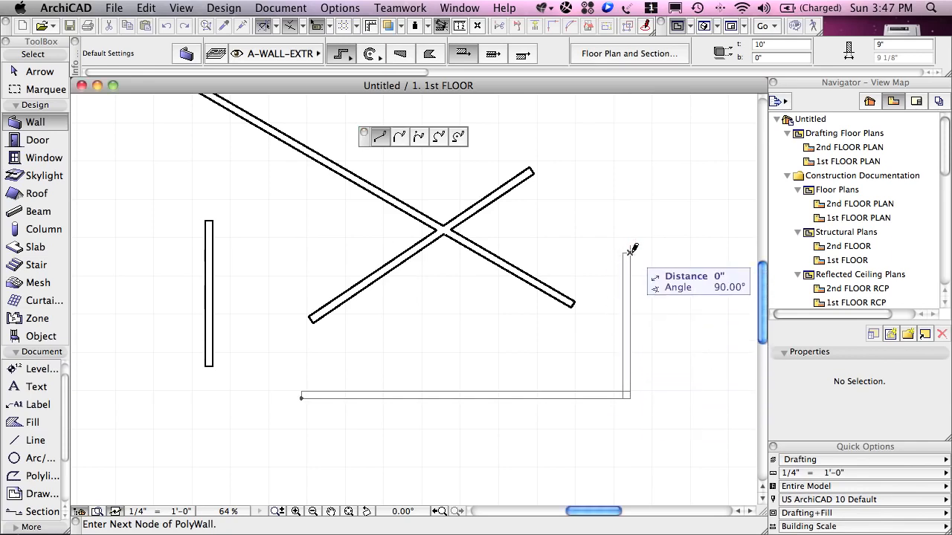
pyautogui.click(695, 251)
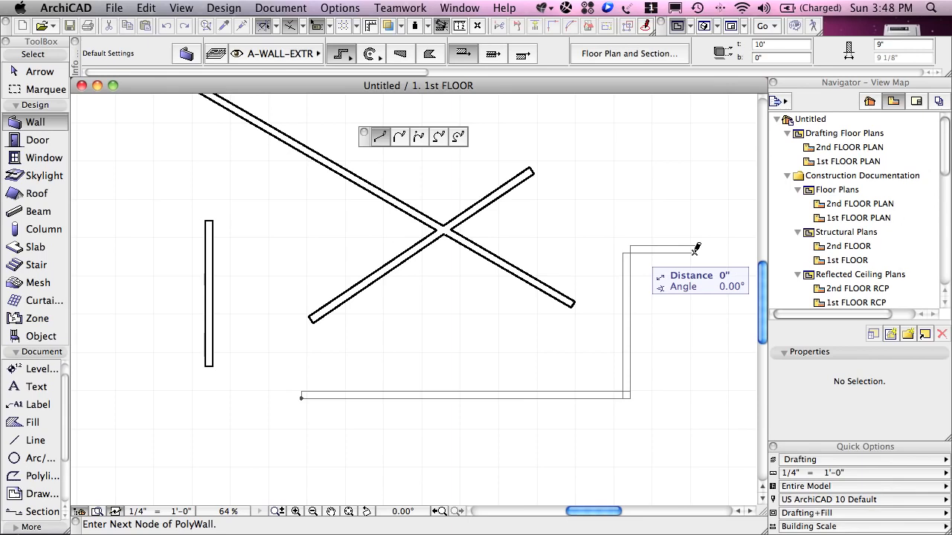
pyautogui.click(696, 248)
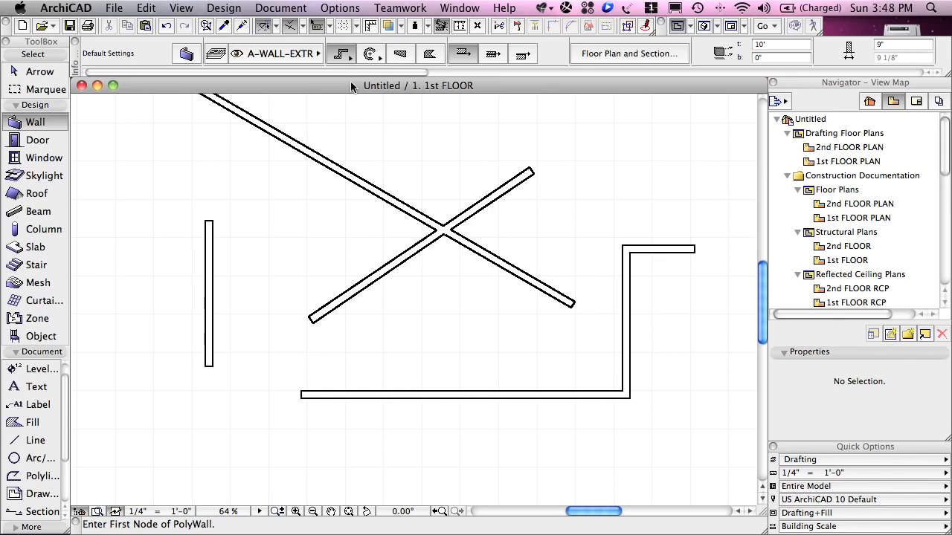
# Step: Draw a rectangular wall enclosure about 46'-9" by 32'-4" around the vertical wall and the crossing walls
pyautogui.click(341, 54)
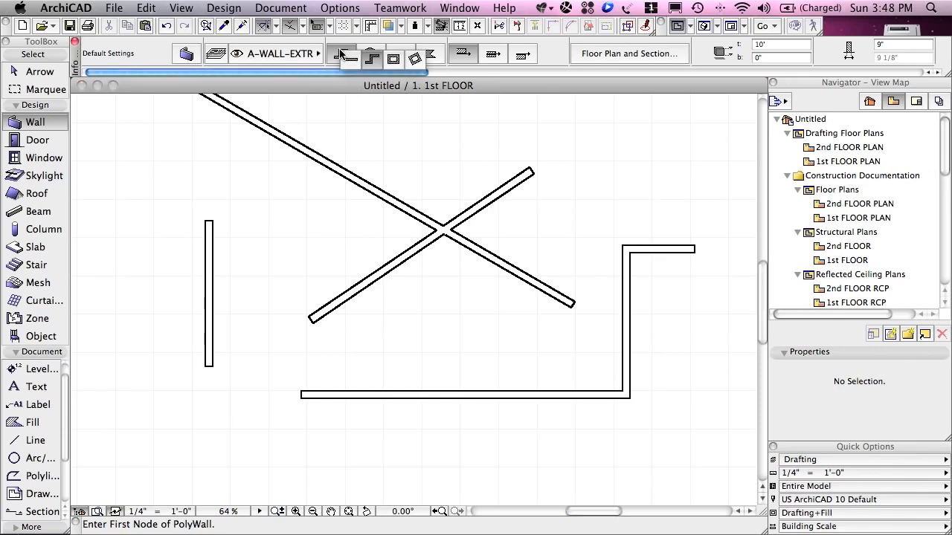
pyautogui.click(398, 62)
pyautogui.click(136, 464)
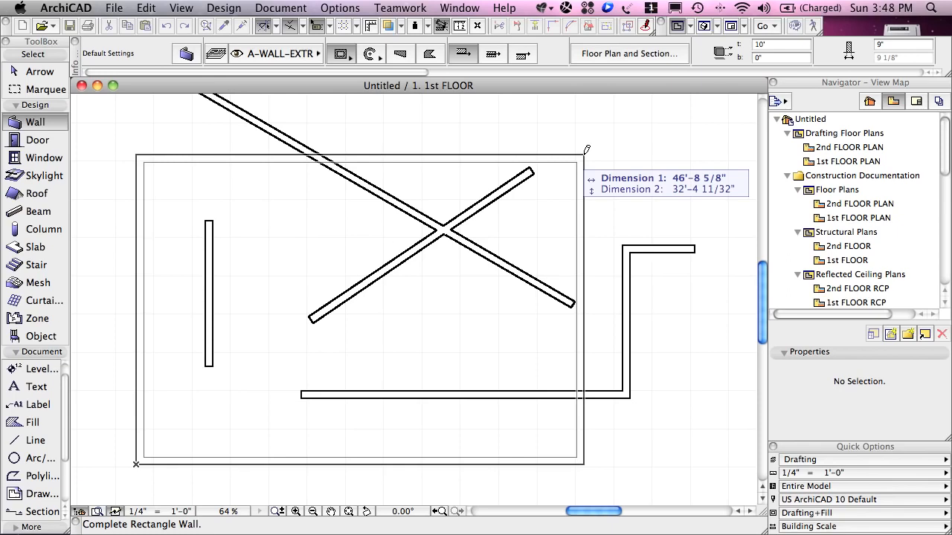
pyautogui.click(586, 150)
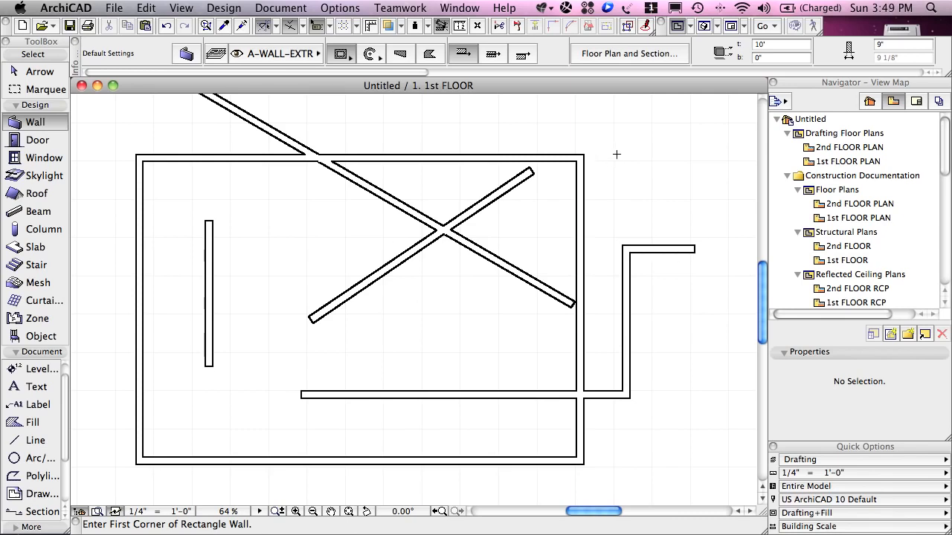
# Step: Draw a rotated rectangular wall enclosure at 15°, about 8'-3" deep, outside the large rectangle's upper right corner
pyautogui.click(342, 56)
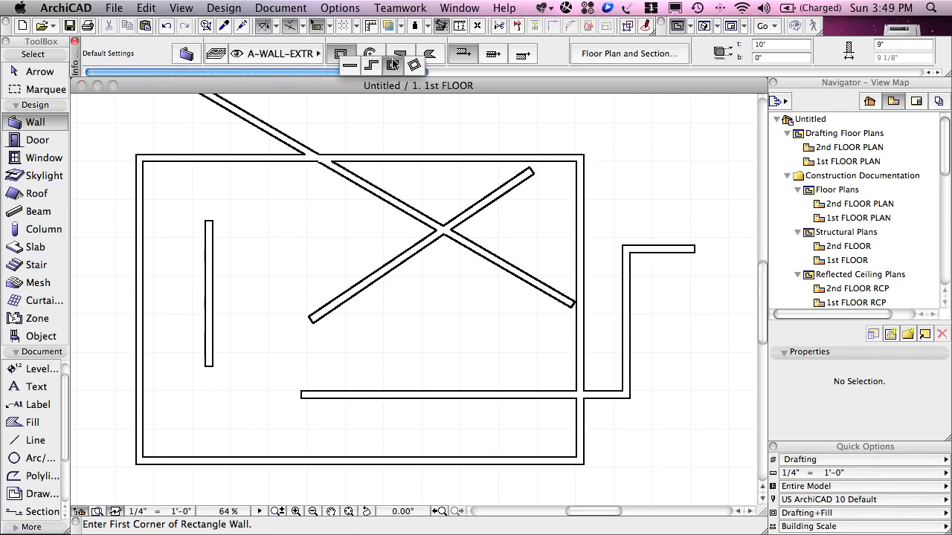
pyautogui.click(415, 66)
pyautogui.click(608, 212)
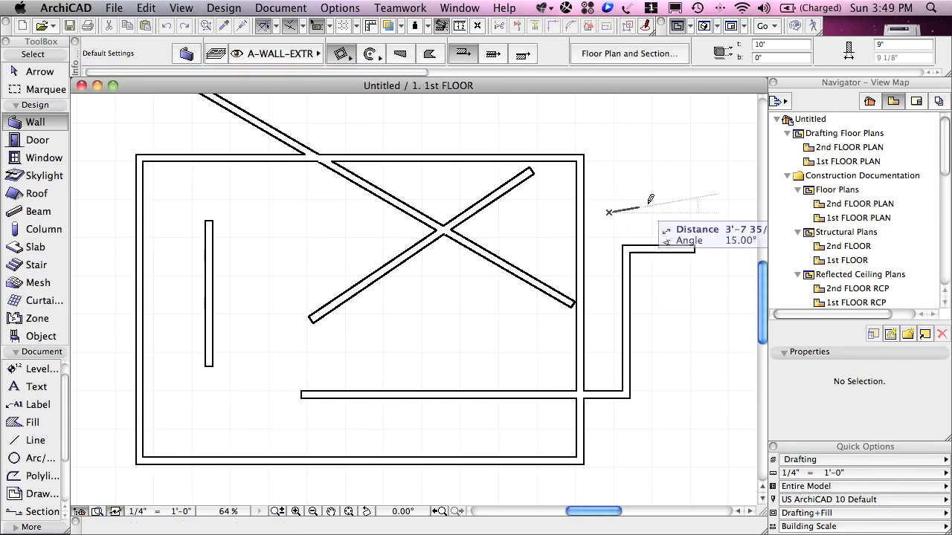
pyautogui.click(731, 179)
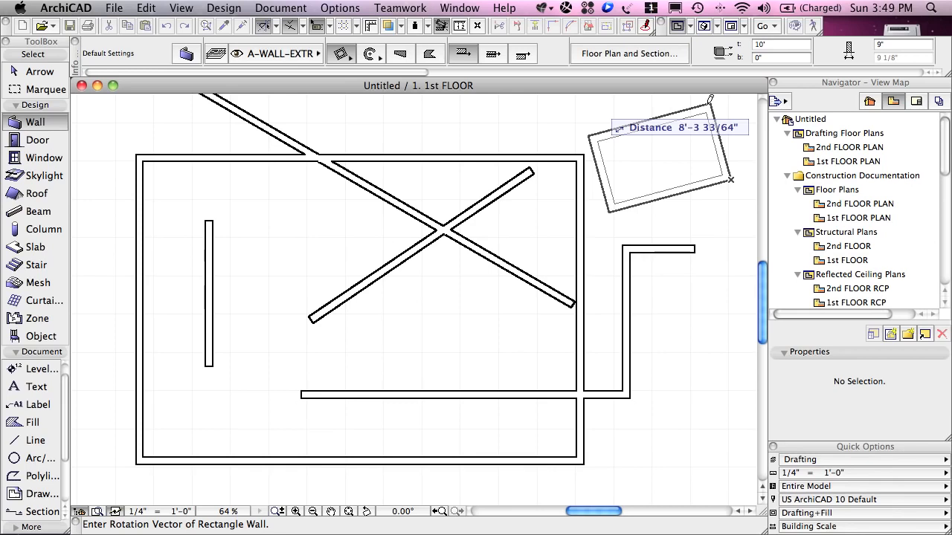
pyautogui.click(708, 100)
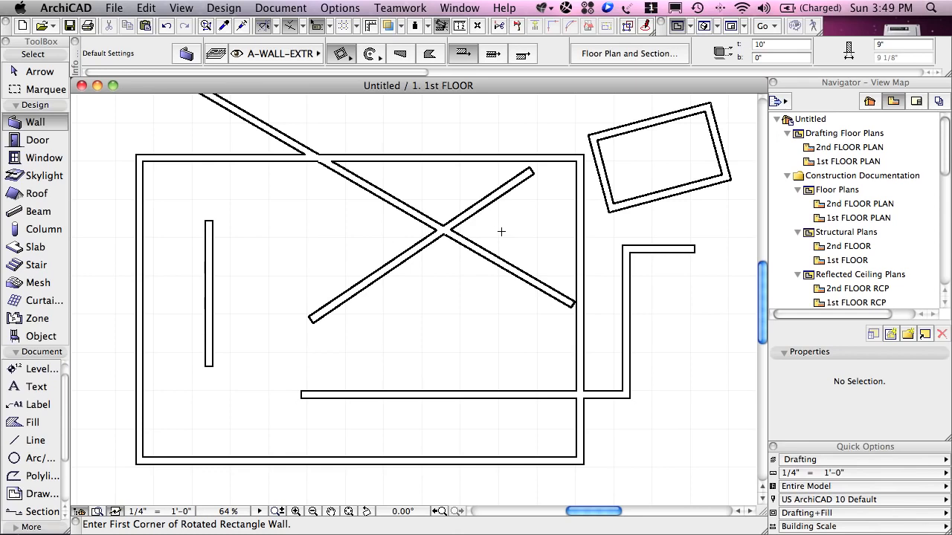
# Step: Display all the drawn walls in a 3D view
pyautogui.scroll(1, 501, 231)
pyautogui.scroll(-2, 505, 220)
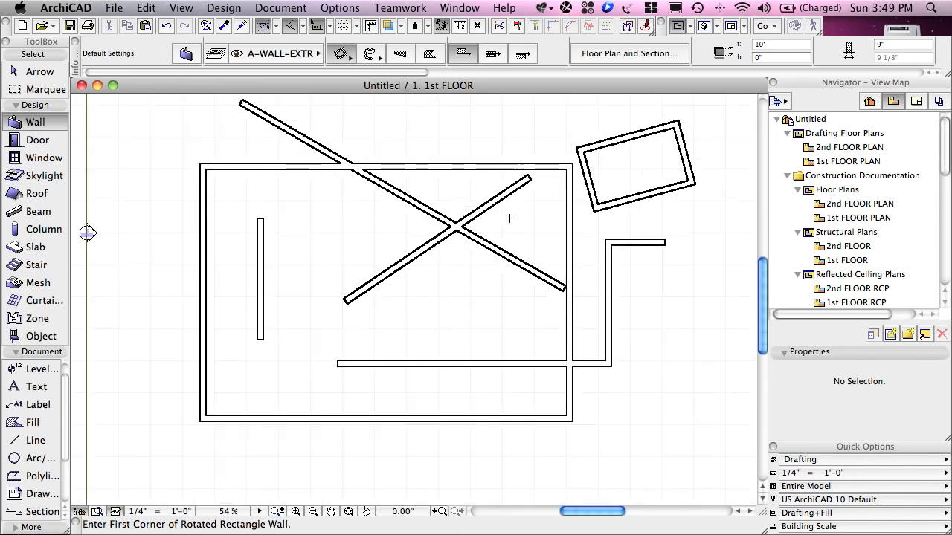
pyautogui.click(704, 26)
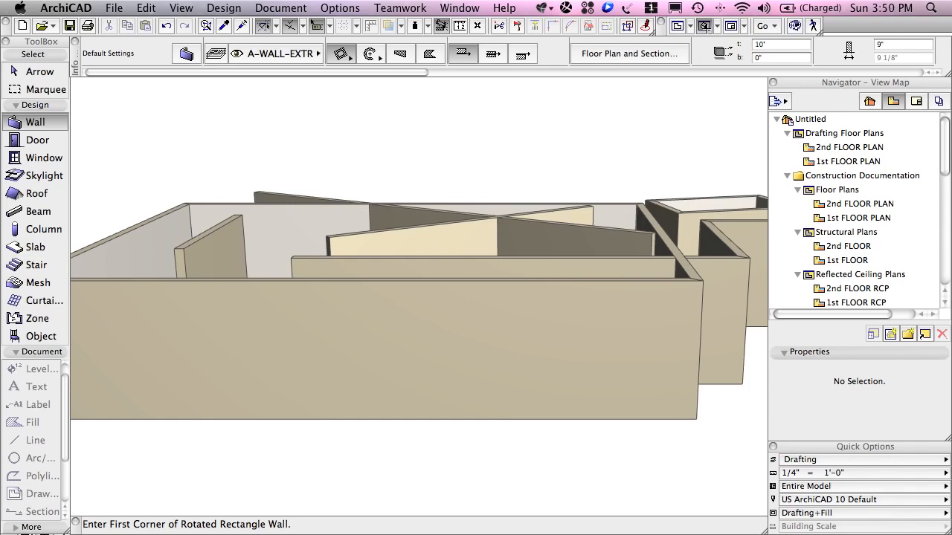
# Step: Switch the 3D view of the drawn walls from perspective to axonometry, with all the walls in view
pyautogui.click(718, 29)
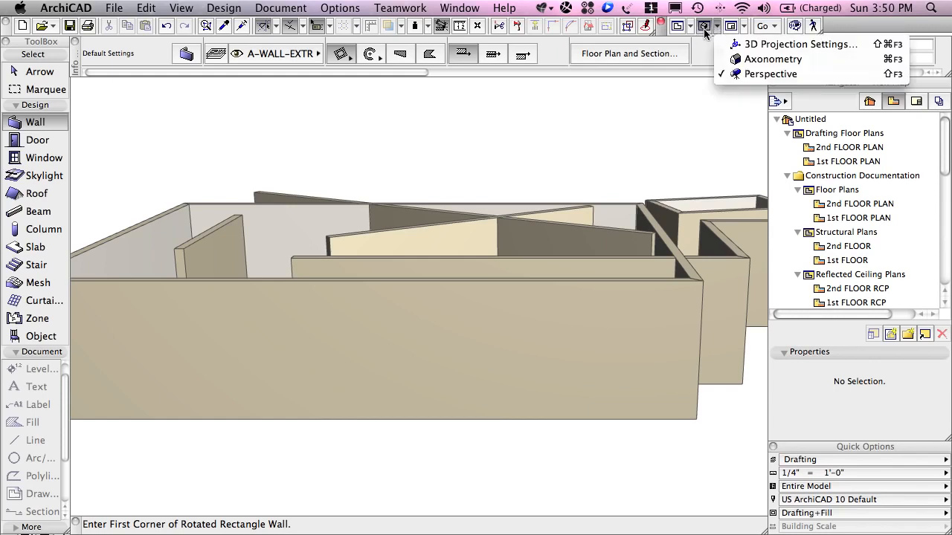
pyautogui.click(744, 59)
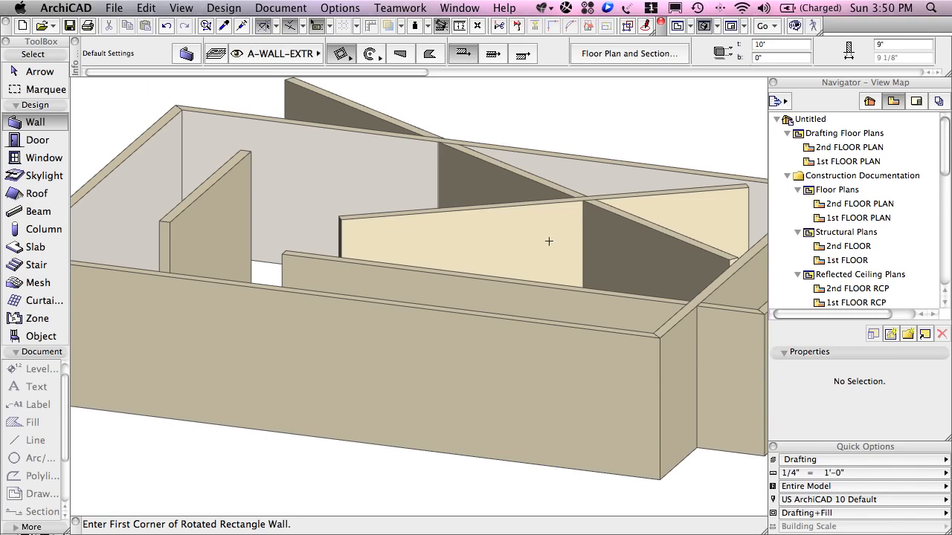
pyautogui.scroll(-5, 549, 241)
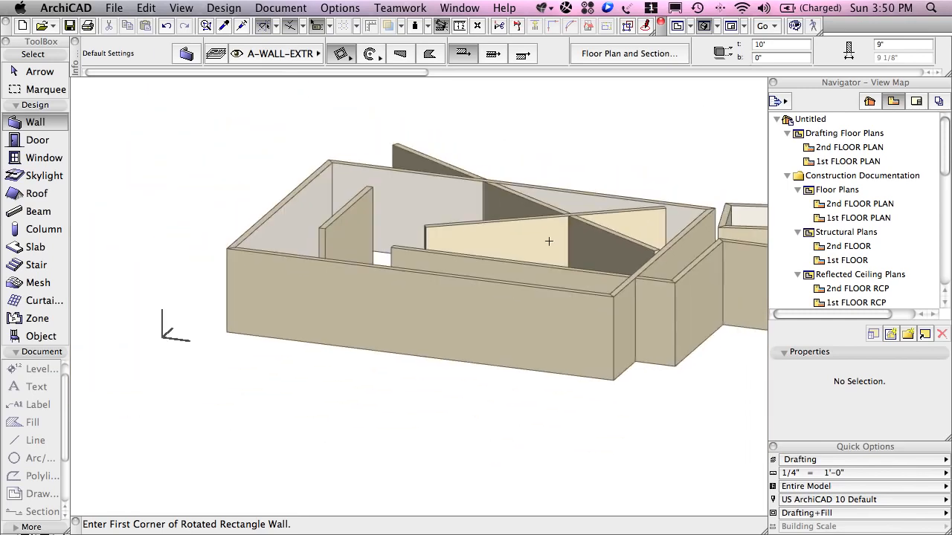
pyautogui.scroll(-3, 549, 241)
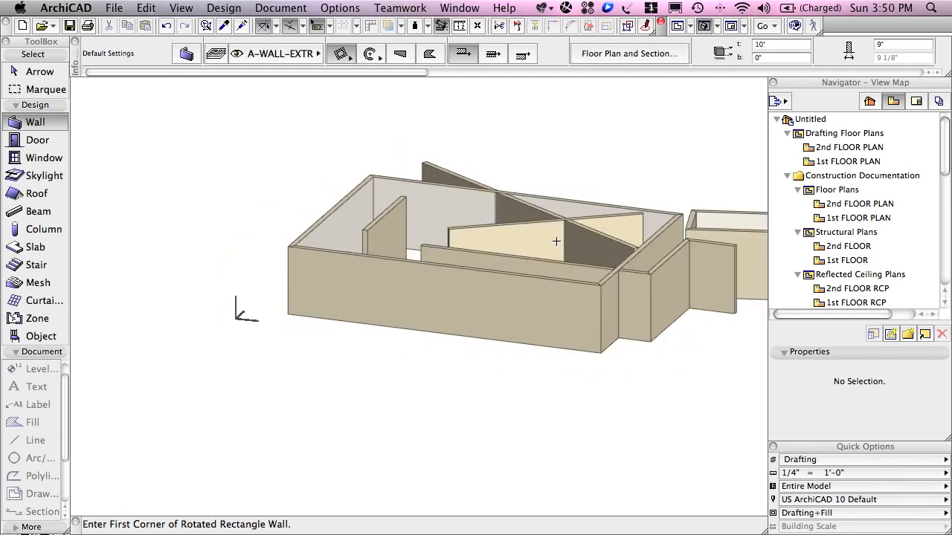
pyautogui.click(558, 238)
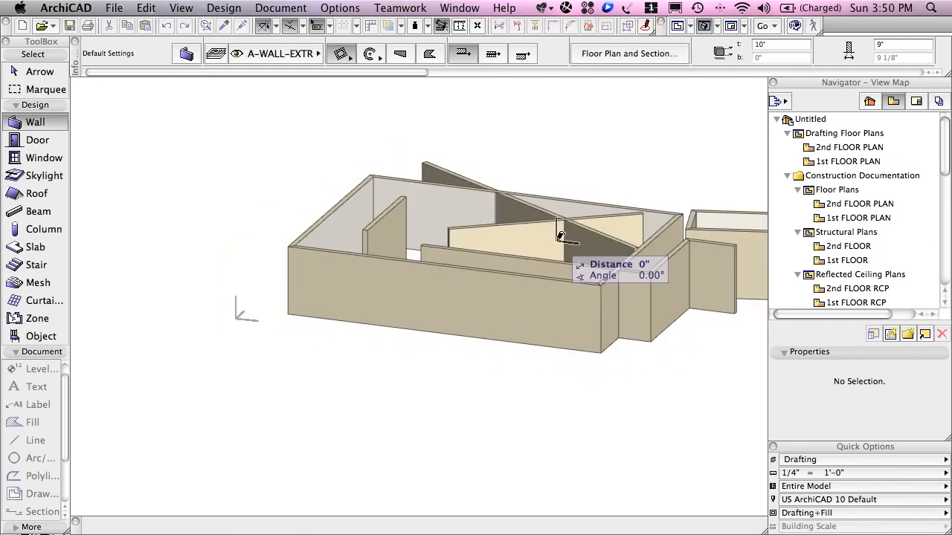
pyautogui.press('Escape')
pyautogui.keyDown('shift'); pyautogui.moveTo(553, 383); pyautogui.dragTo(414, 383, button='middle'); pyautogui.keyUp('shift')
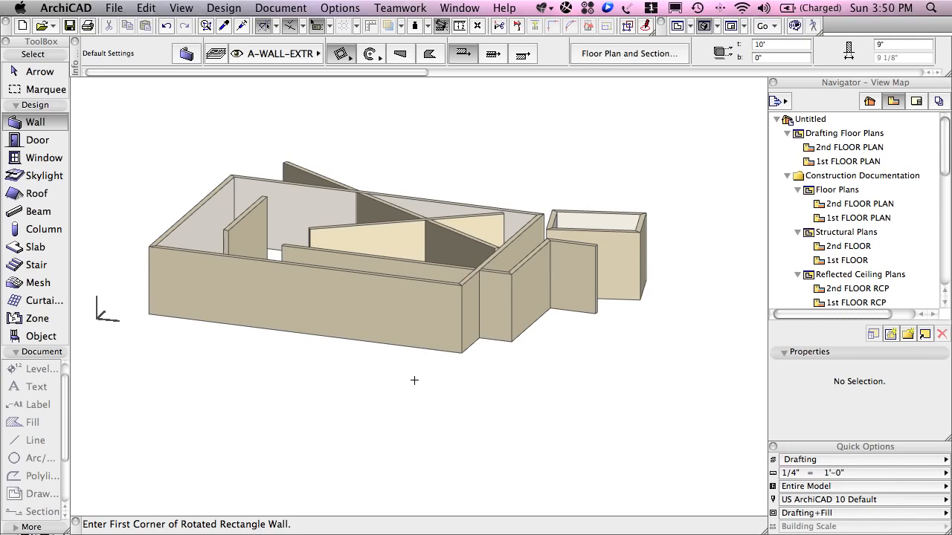
# Step: Compare the drawn walls in the floor plan and the 3D window, finishing in the 1st floor plan
pyautogui.click(675, 28)
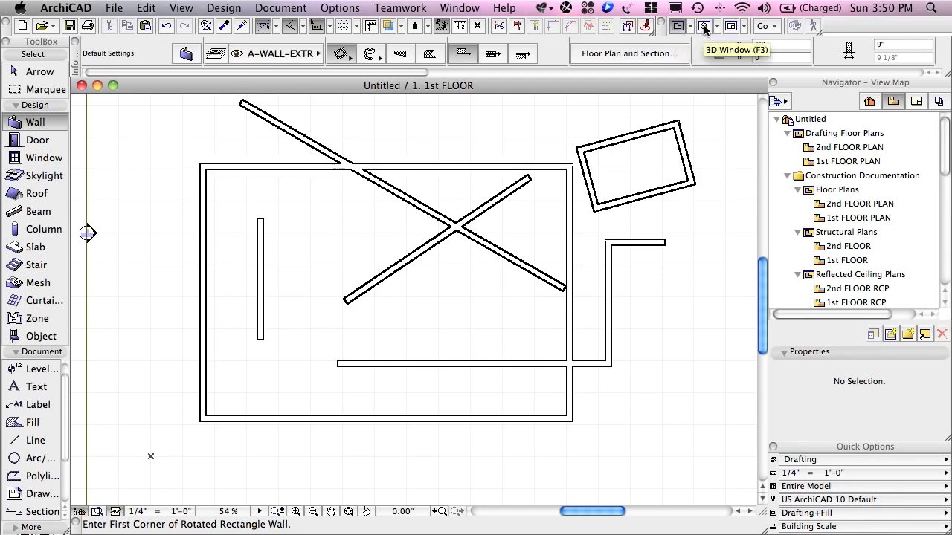
pyautogui.click(703, 26)
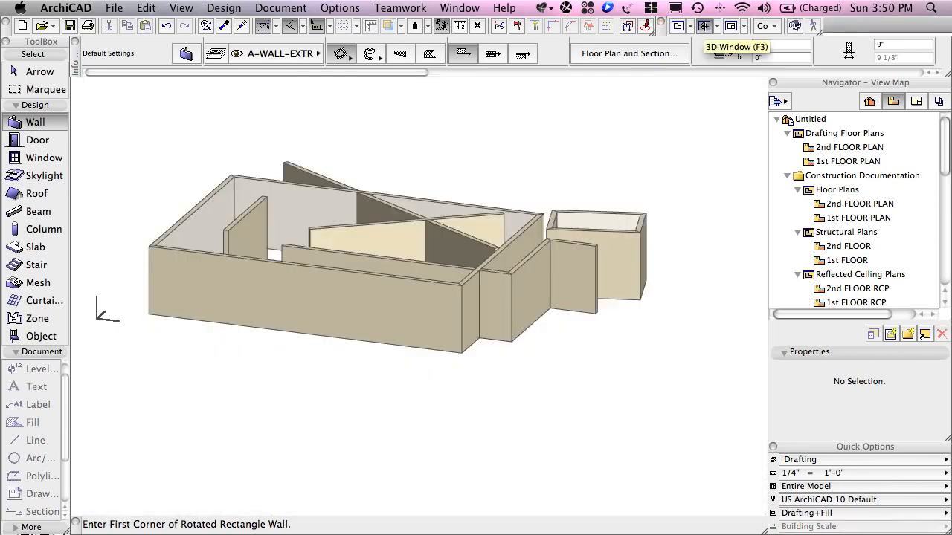
pyautogui.click(678, 26)
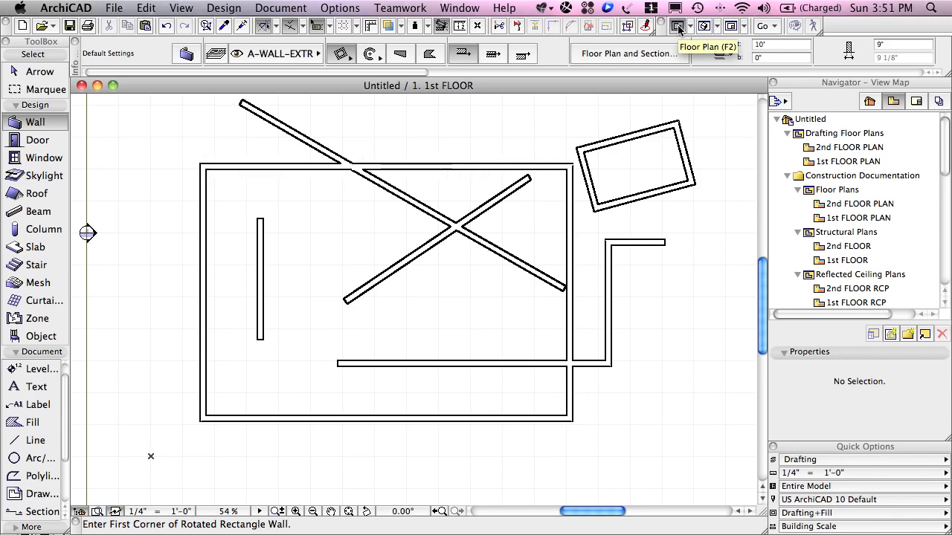
pyautogui.click(704, 25)
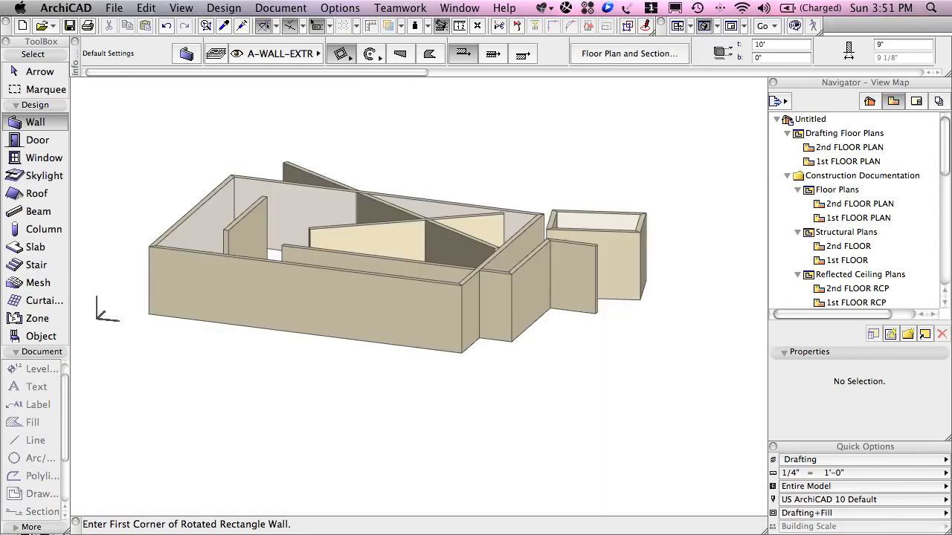
pyautogui.click(678, 26)
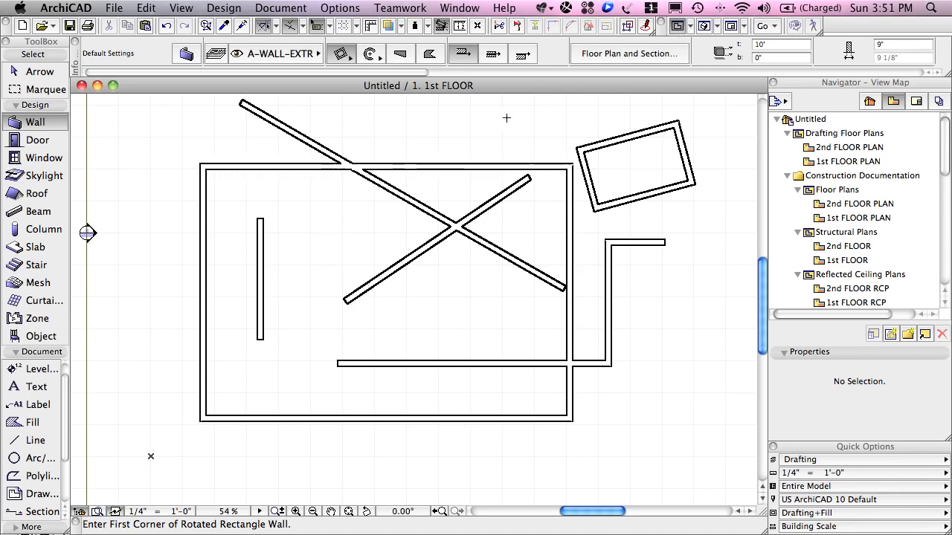
# Step: Undo all the practice walls one after another, from the rotated rectangle back to the first diagonal wall
pyautogui.click(166, 27)
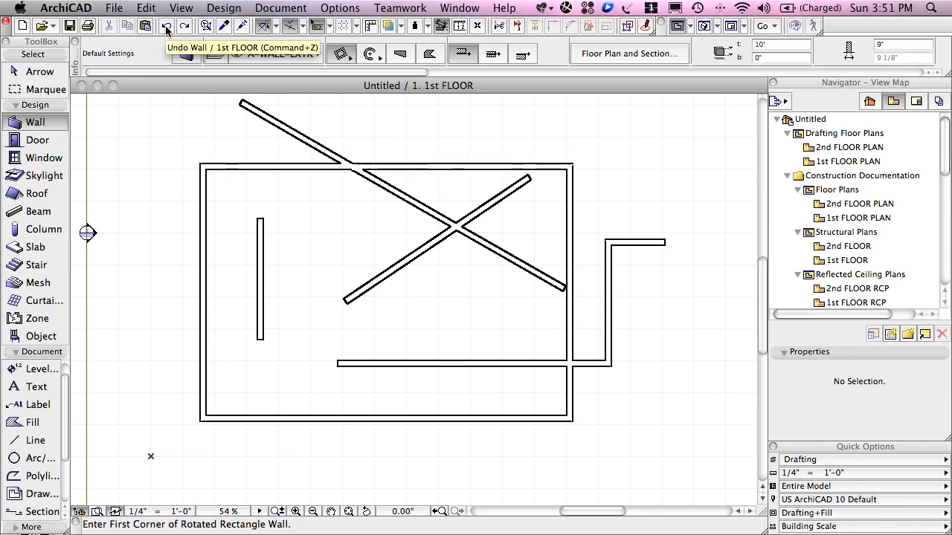
pyautogui.click(165, 28)
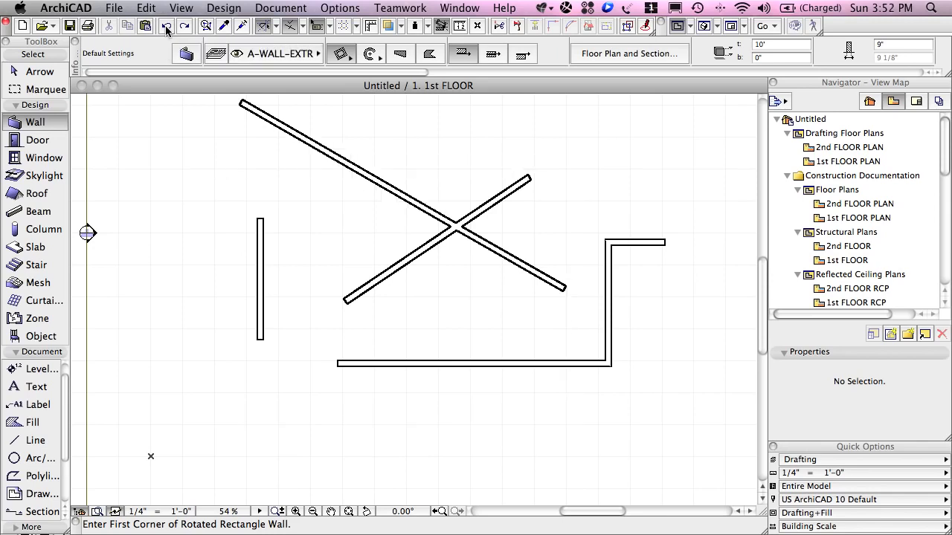
pyautogui.click(166, 27)
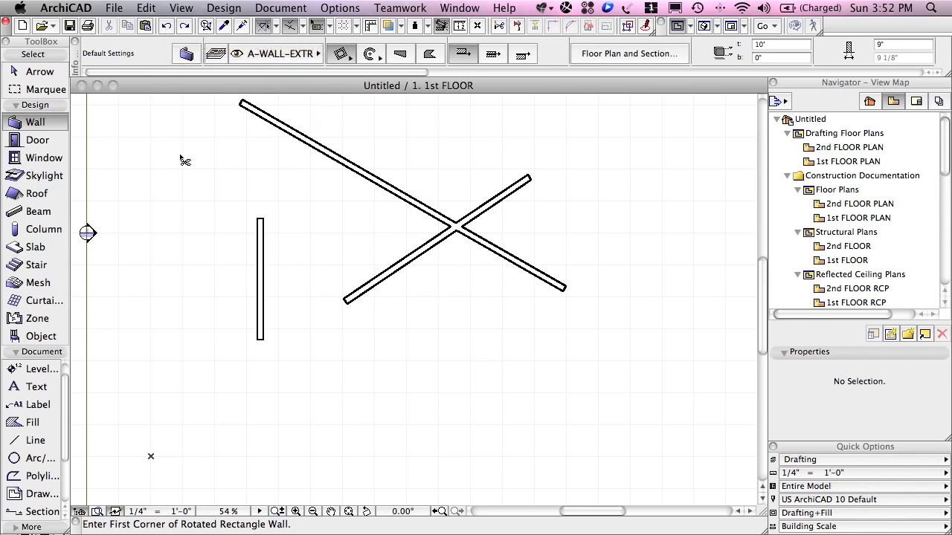
pyautogui.press('super+z')
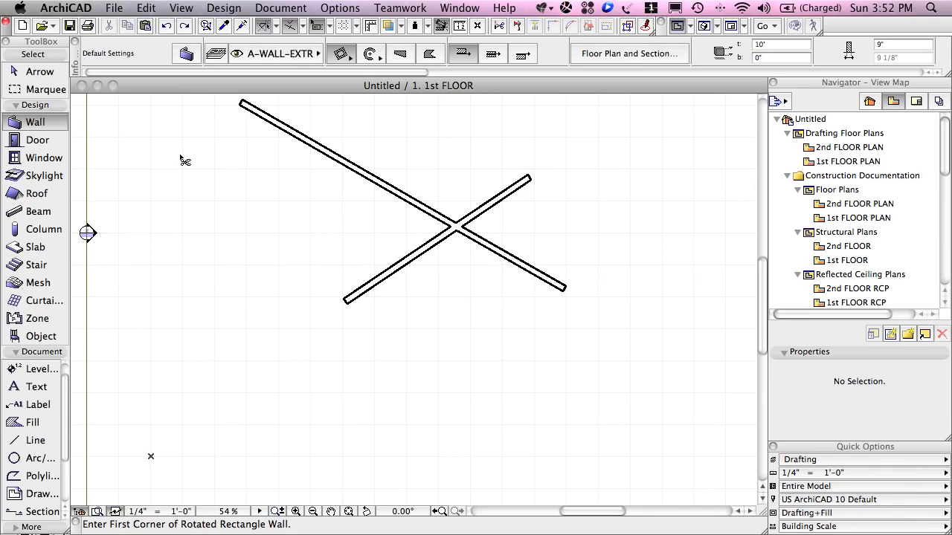
pyautogui.press('super+z')
pyautogui.press('super+z')
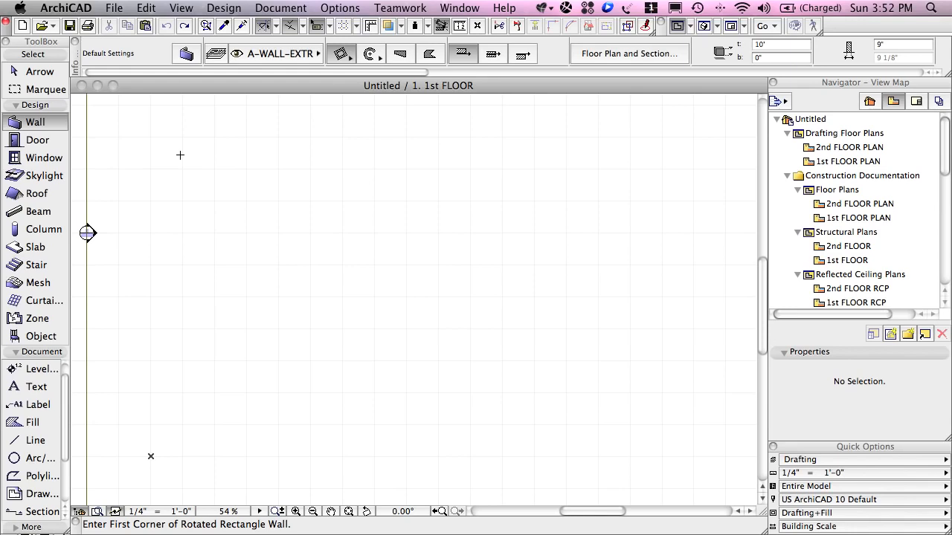
# Step: Redo the two crossing walls, the vertical wall and the chained wall, and clear the selection
pyautogui.click(185, 28)
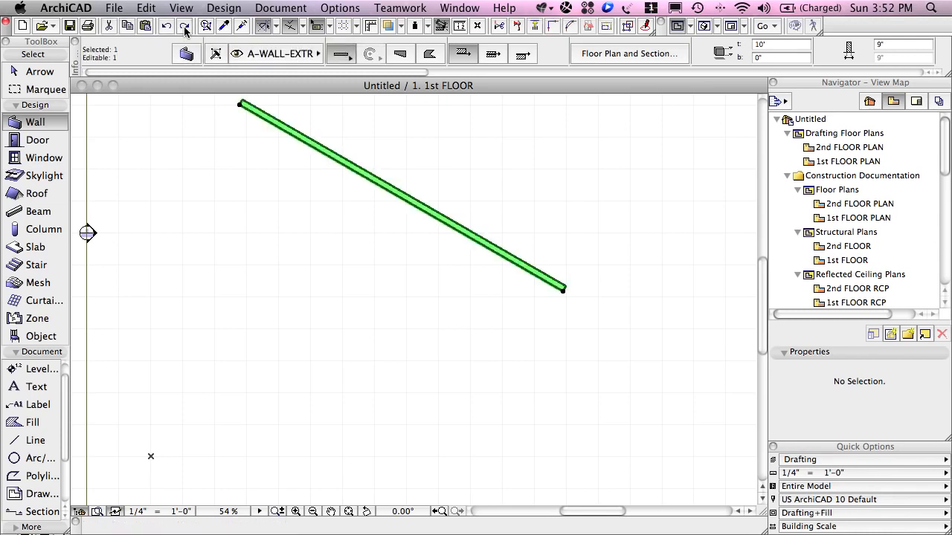
pyautogui.click(184, 28)
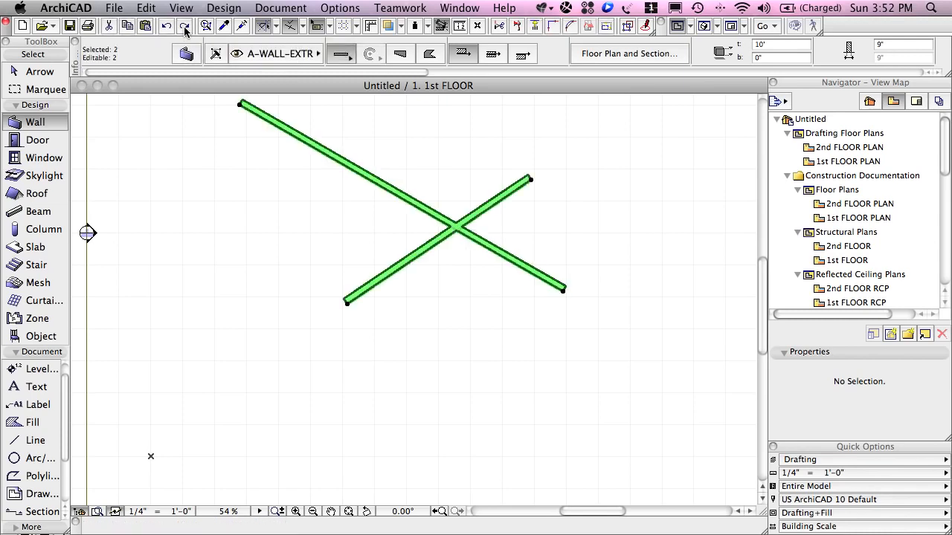
pyautogui.click(185, 28)
pyautogui.click(185, 27)
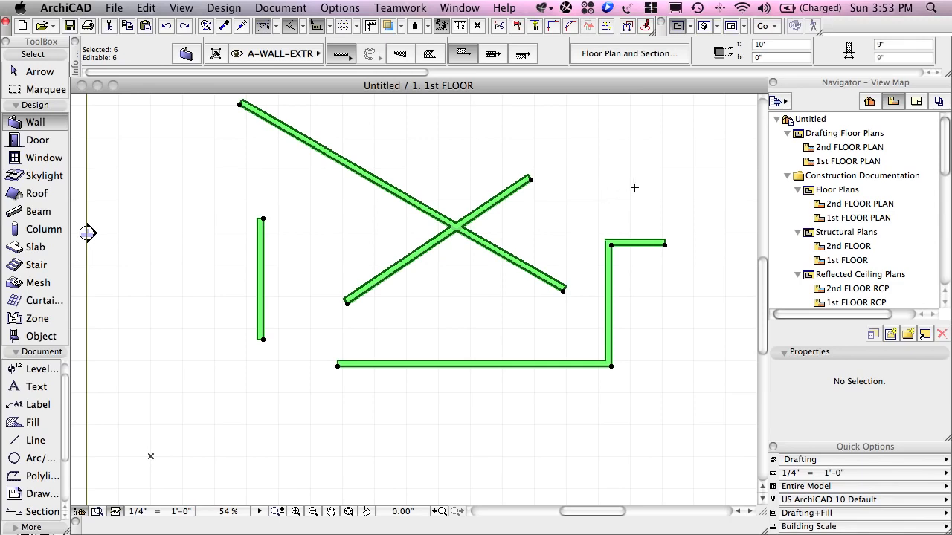
pyautogui.press('Escape')
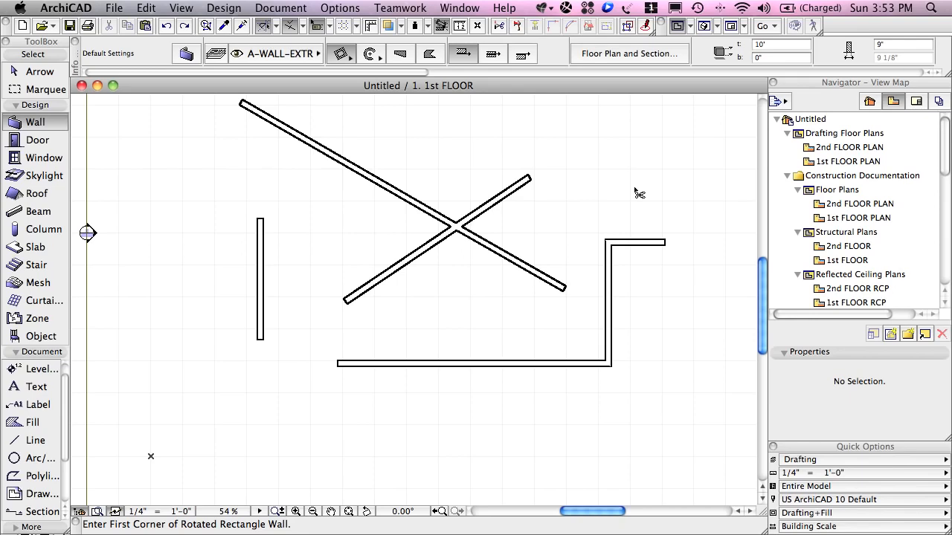
# Step: Undo the restored crossing, vertical and chained walls again
pyautogui.press('super+z')
pyautogui.press('super+z')
pyautogui.press('super+z')
pyautogui.press('super+z')
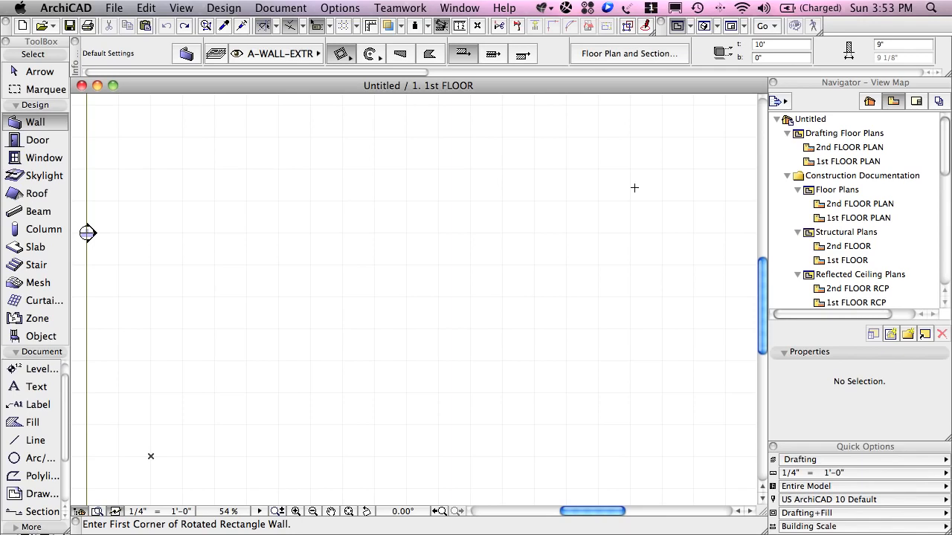
# Step: Draw a rectangular wall enclosure 60' wide by 35'-6" deep on the 1st floor plan using the rectangle geometry method
pyautogui.click(343, 57)
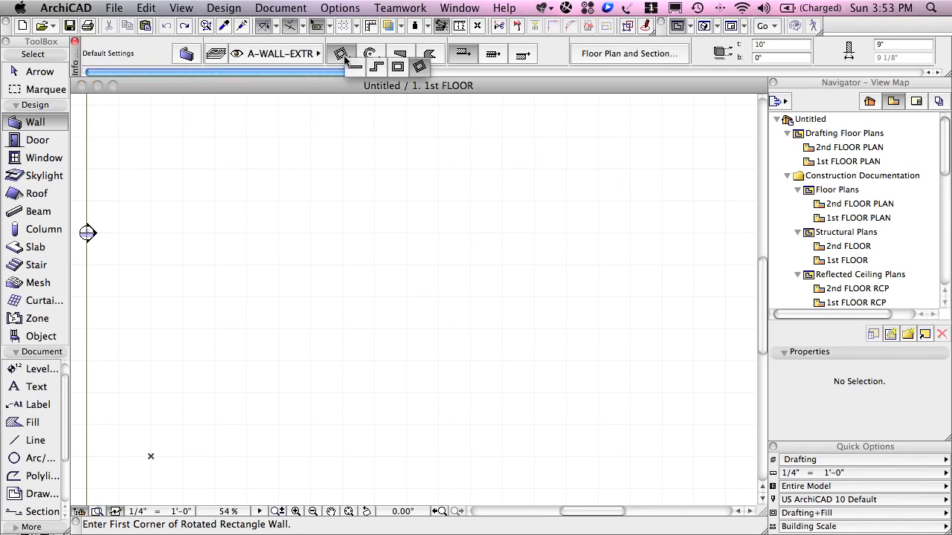
pyautogui.click(397, 67)
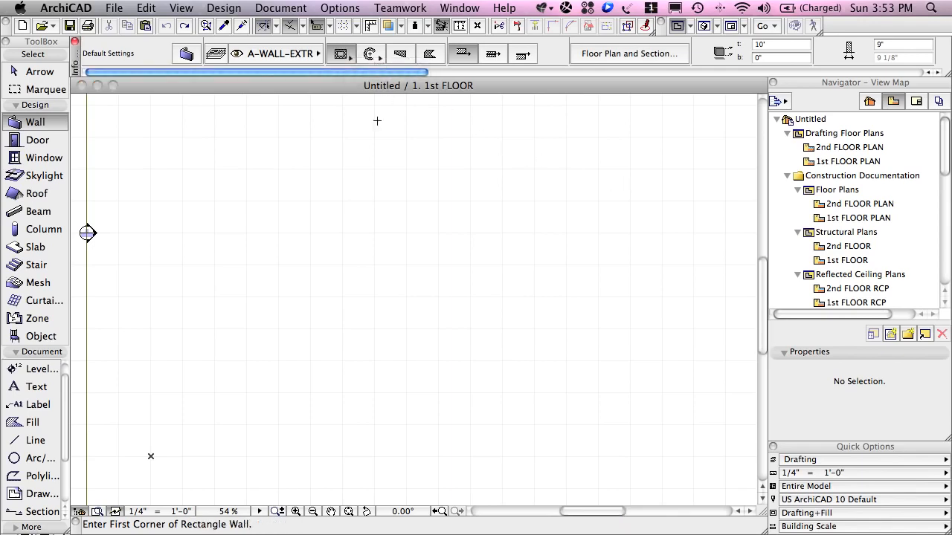
pyautogui.click(202, 413)
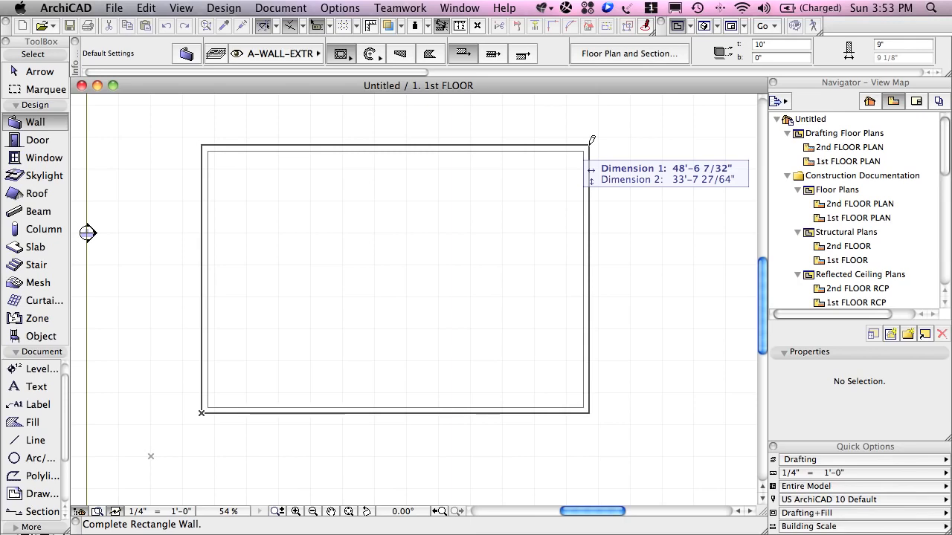
pyautogui.write('60')
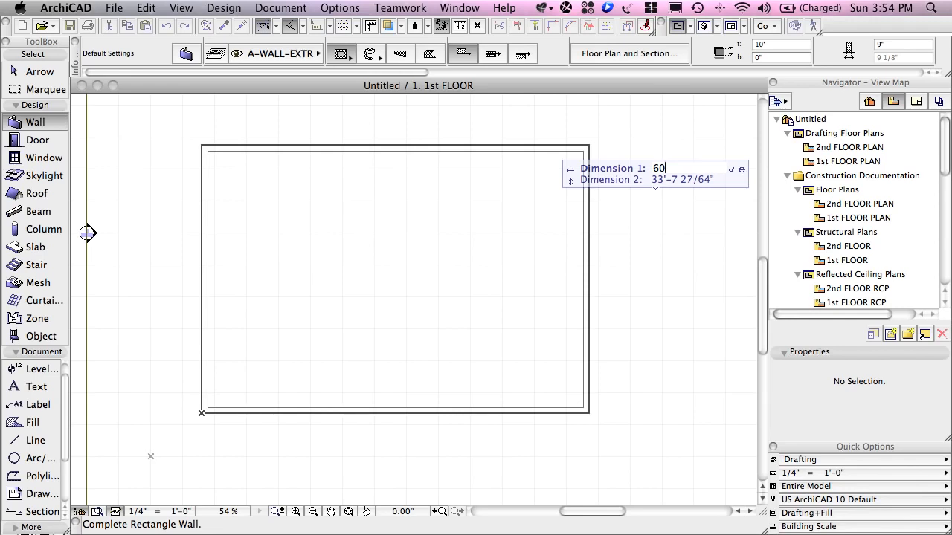
pyautogui.press('Tab')
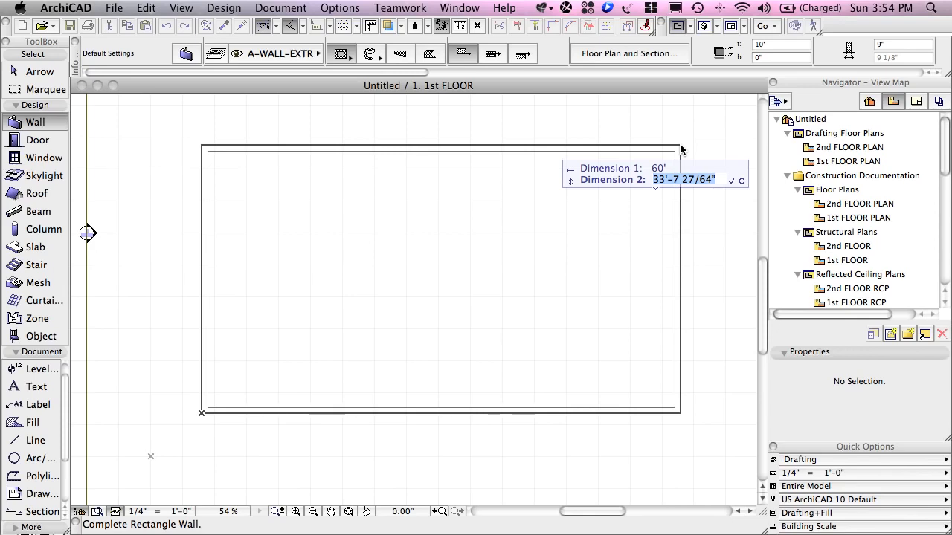
pyautogui.write('35')
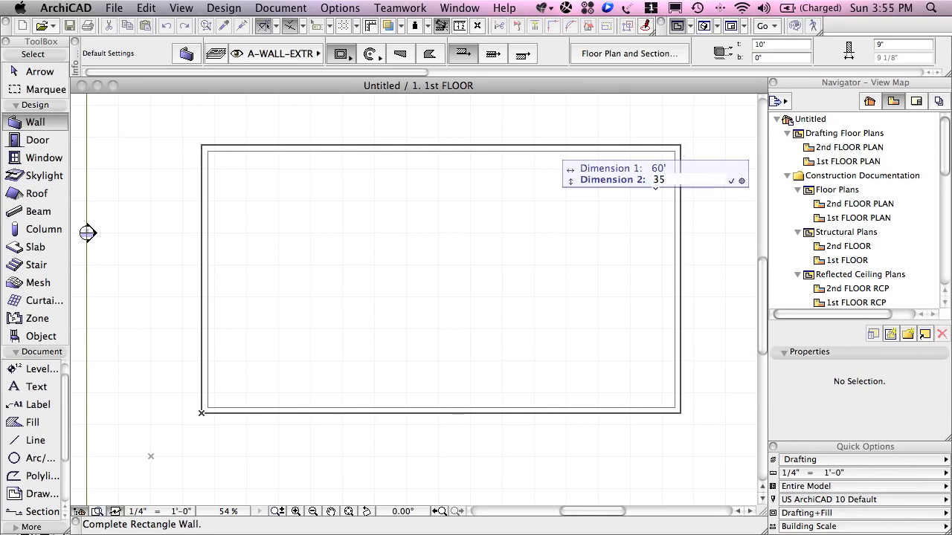
pyautogui.write('-6')
pyautogui.click(731, 183)
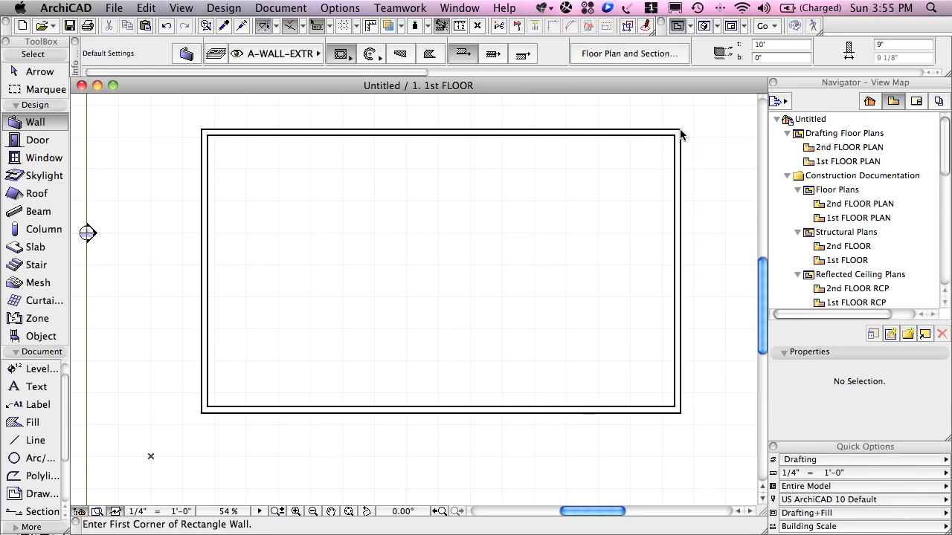
# Step: Measure the sides and area of the rectangular wall enclosure from corner to corner, starting at its lower-left corner
pyautogui.click(458, 26)
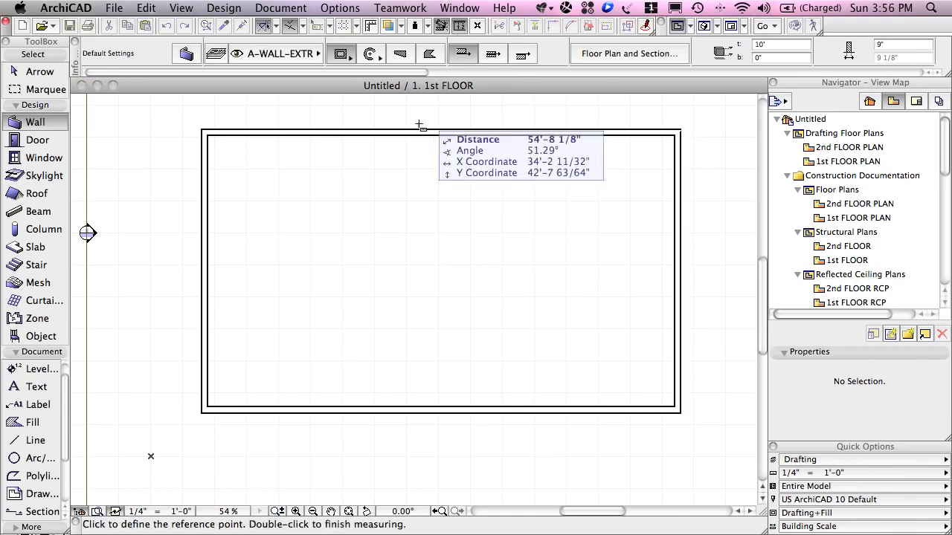
pyautogui.click(202, 411)
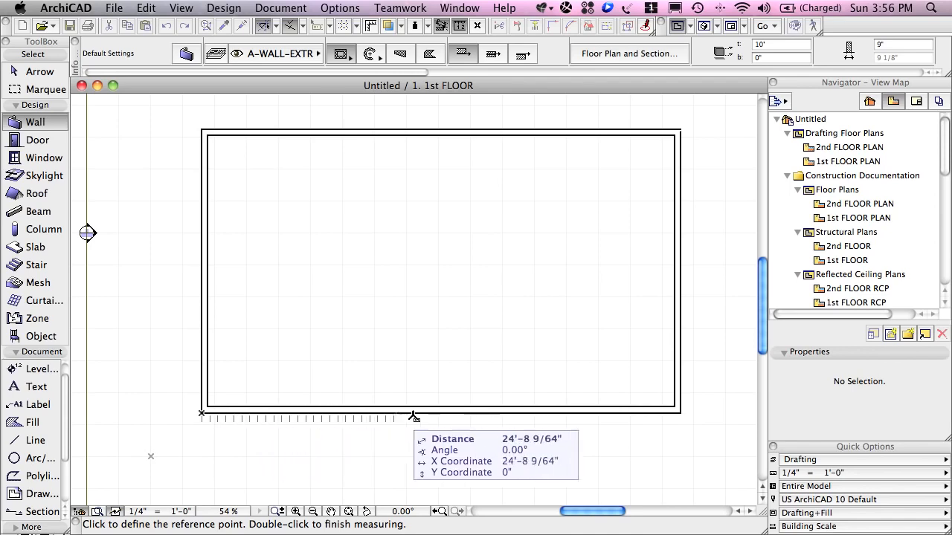
pyautogui.click(681, 412)
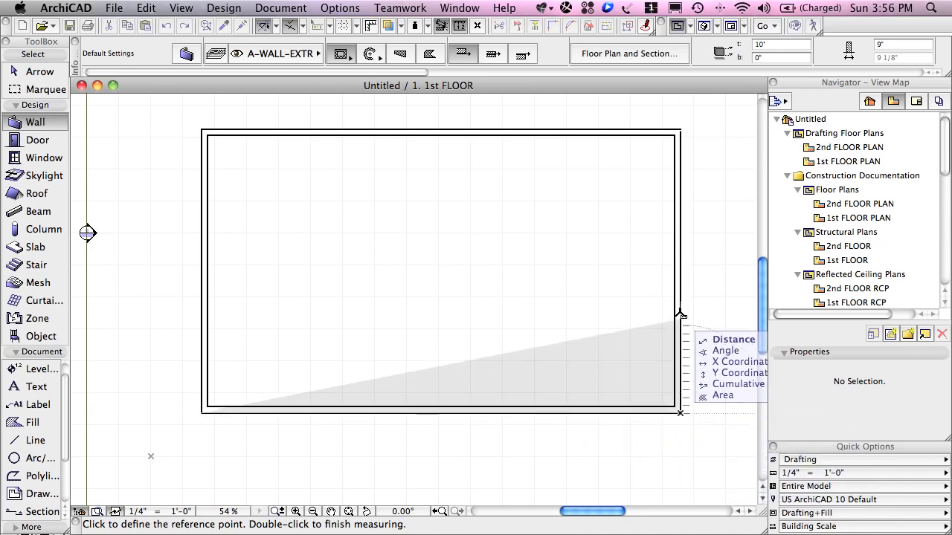
pyautogui.click(681, 129)
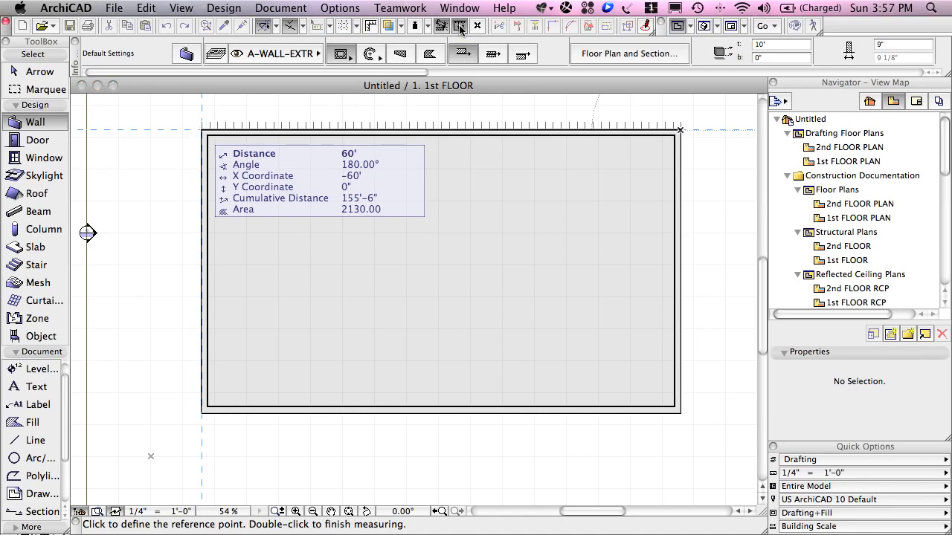
pyautogui.click(461, 27)
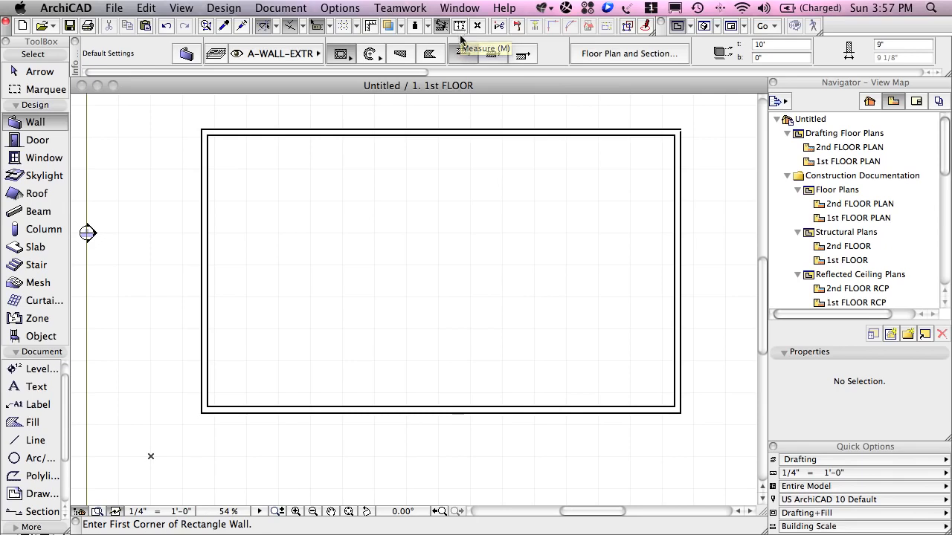
# Step: Place two D1 Entrance 14 doors by centerpoint in the plan's lower wall, swinging inward with their hinges on the facing sides
pyautogui.click(33, 141)
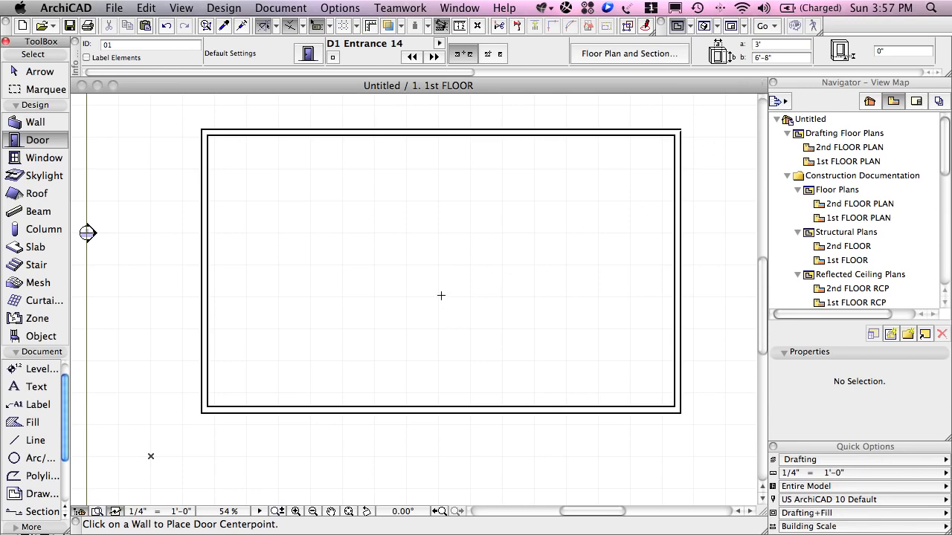
pyautogui.click(369, 301)
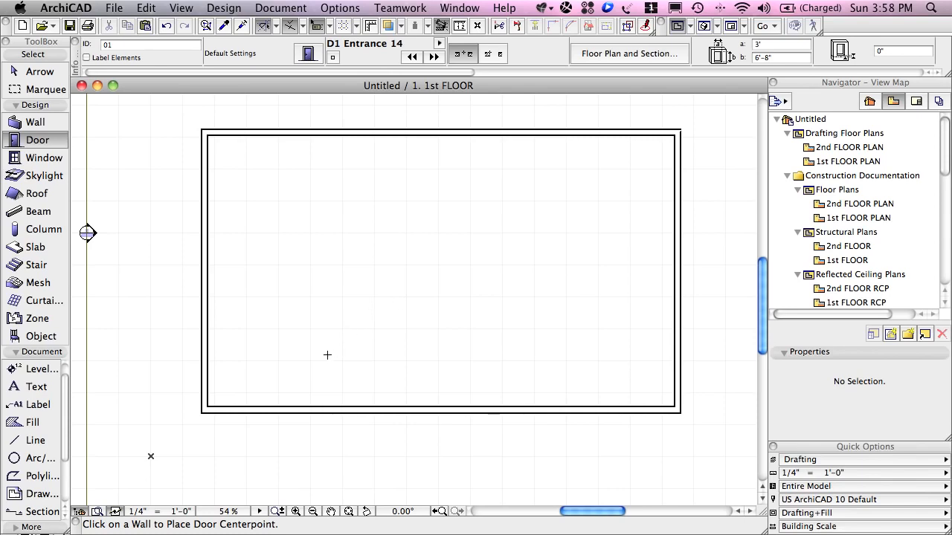
pyautogui.click(290, 413)
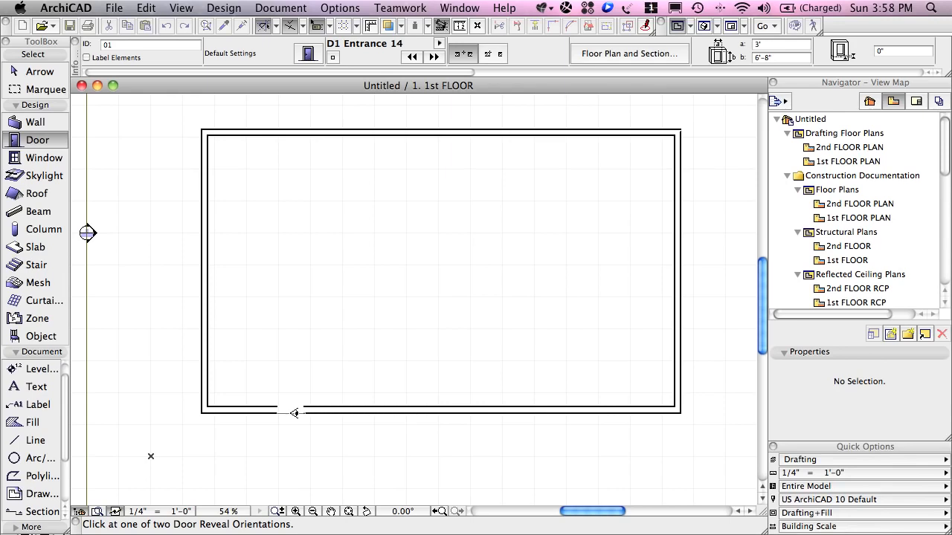
pyautogui.click(321, 384)
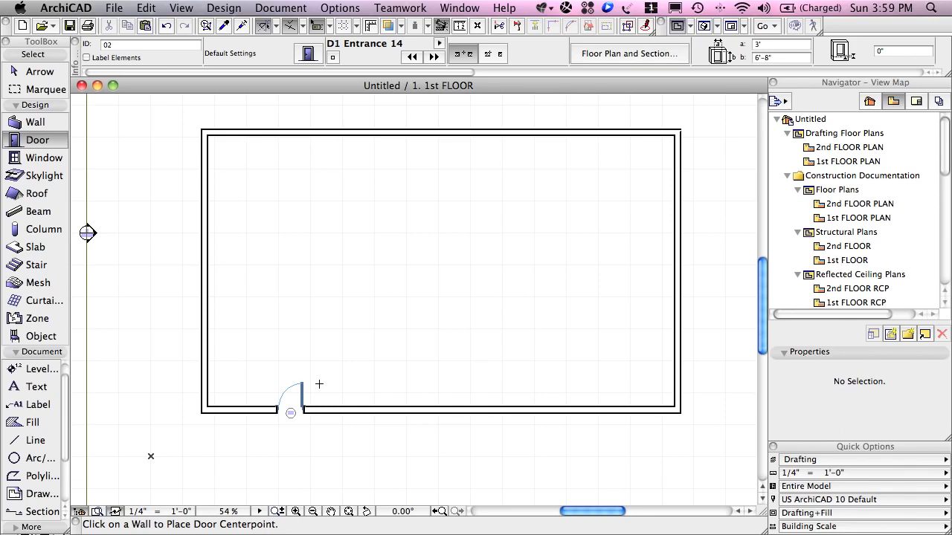
pyautogui.click(357, 414)
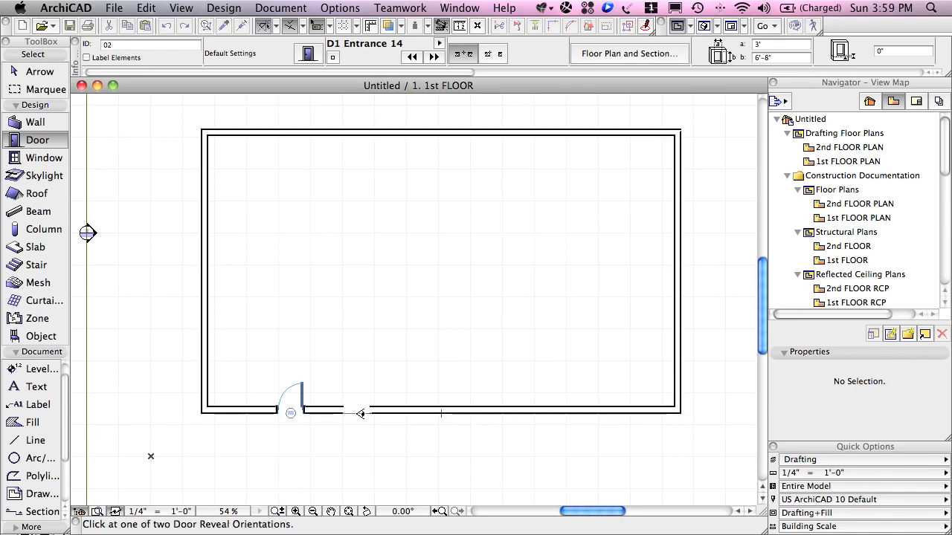
pyautogui.click(328, 386)
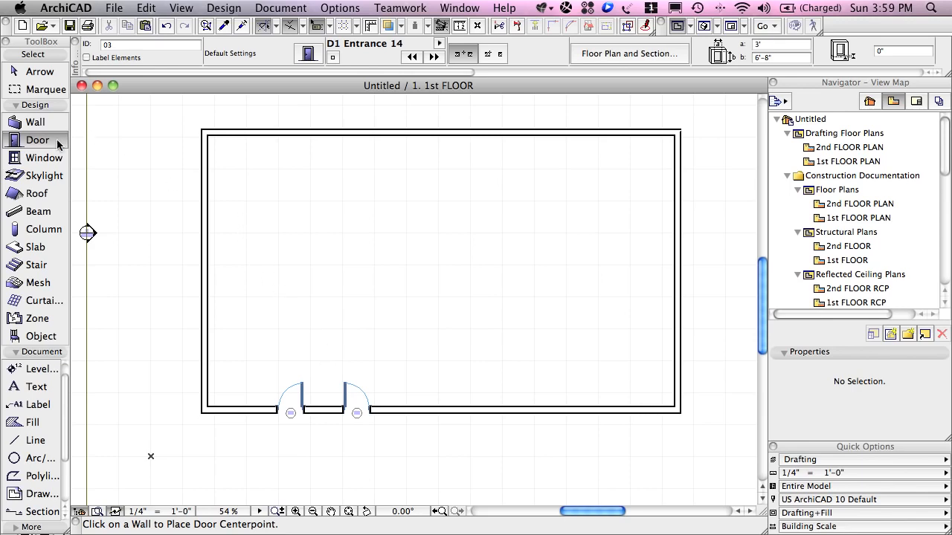
# Step: Place a 2'-6" by 5' W1 Casement 14 window by centerpoint in the lower wall beyond the doors, facing outward, and check it in 3D
pyautogui.click(41, 158)
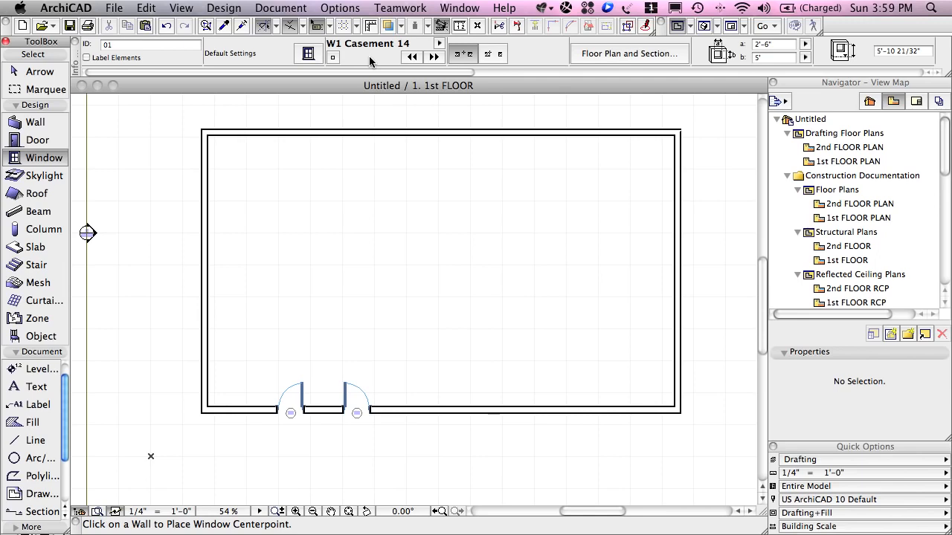
pyautogui.click(473, 317)
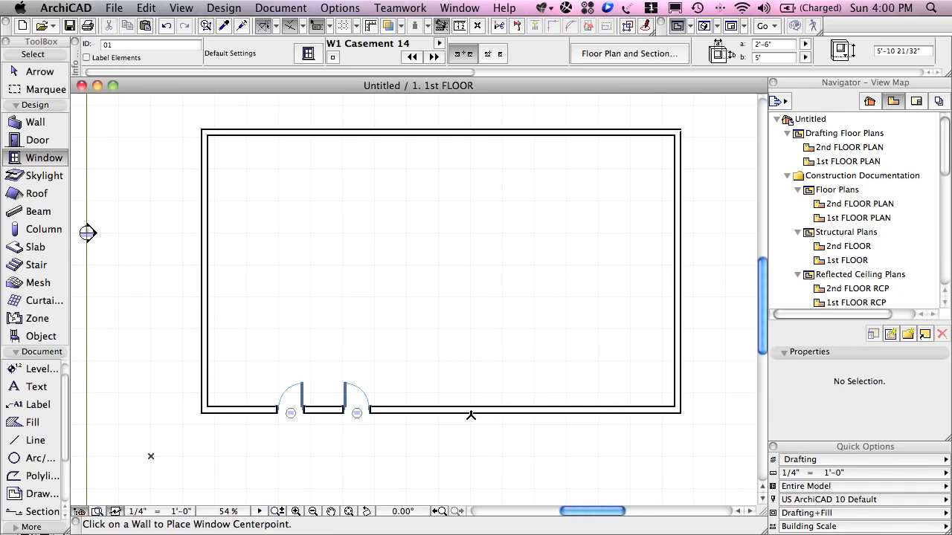
pyautogui.click(470, 413)
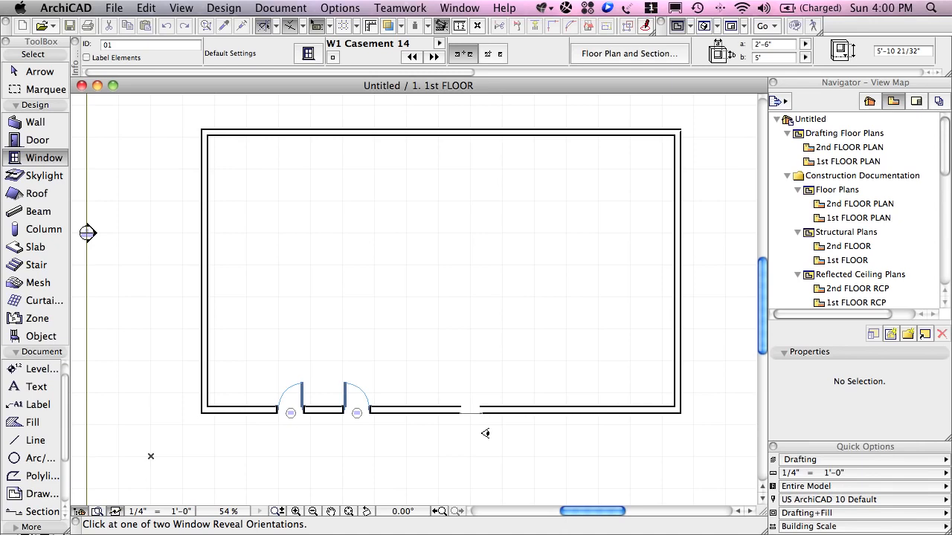
pyautogui.click(483, 434)
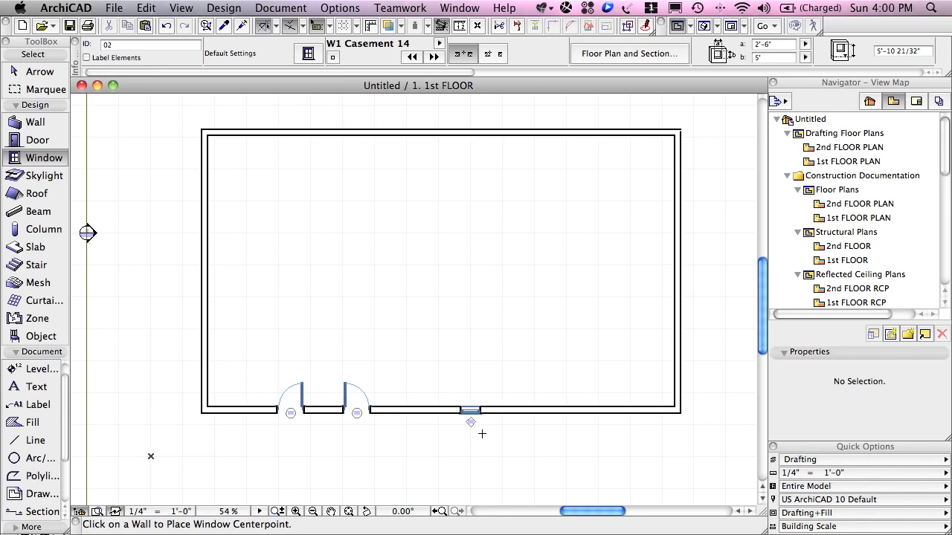
pyautogui.click(703, 27)
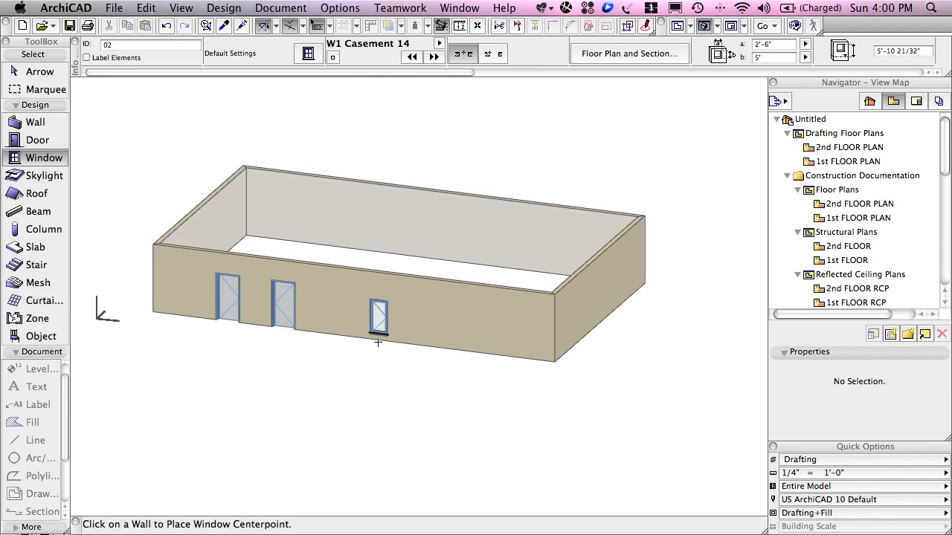
# Step: On the floor plan, set the window width to 6' and place a second outward-facing casement window near the lower wall's right end
pyautogui.click(677, 27)
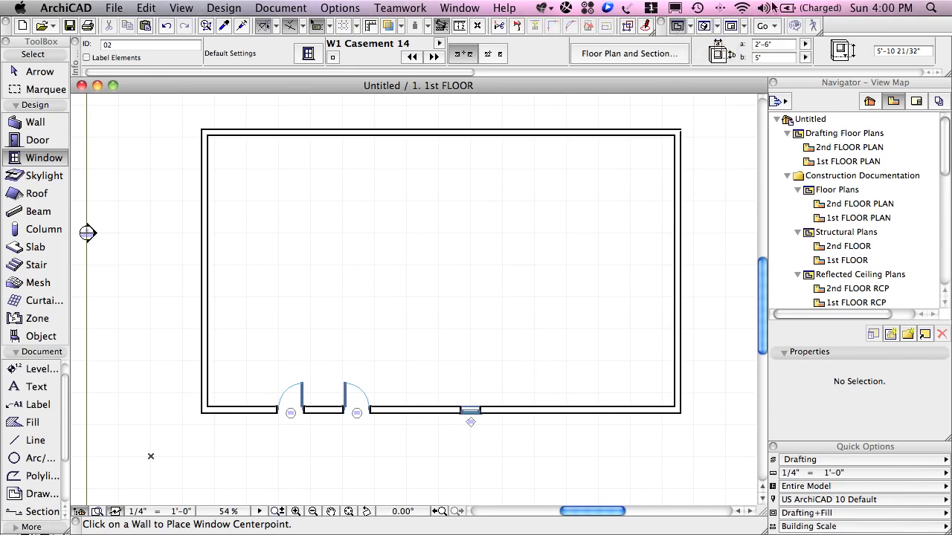
pyautogui.click(778, 45)
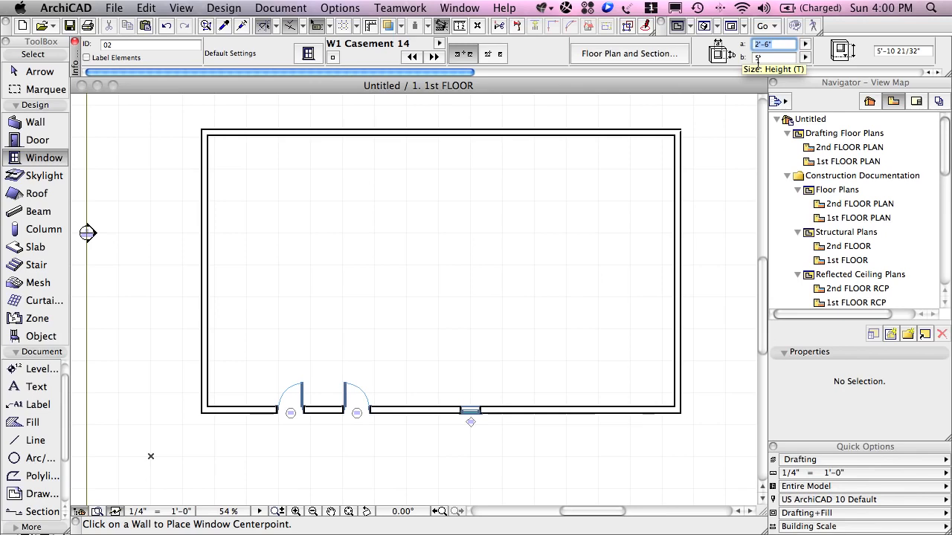
pyautogui.write('6')
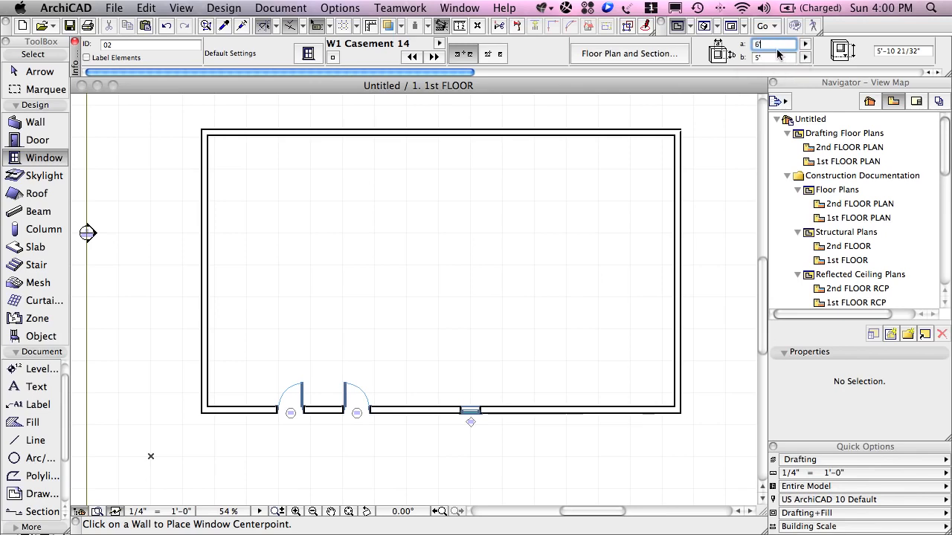
pyautogui.click(556, 410)
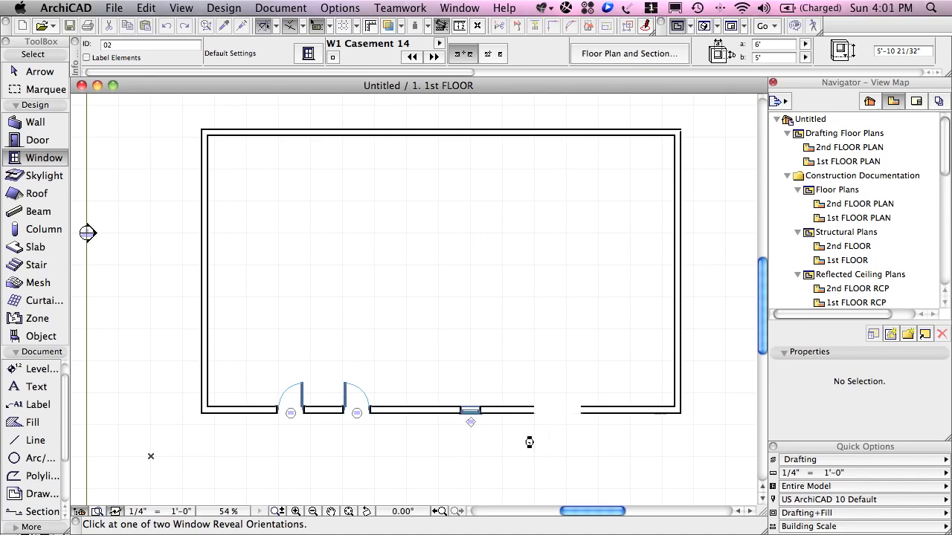
pyautogui.click(529, 442)
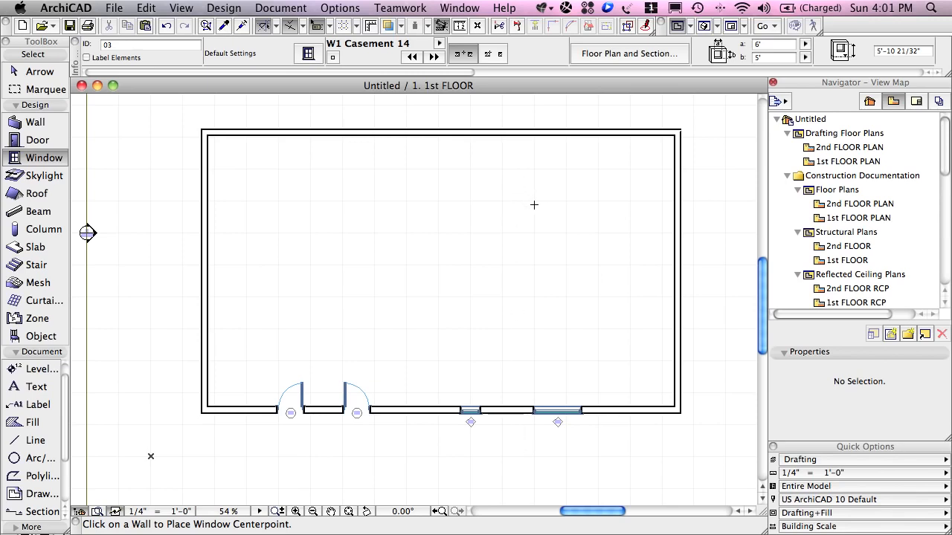
# Step: Place a 6' wide casement window by corner in the lower part of the right wall, facing outward
pyautogui.click(492, 53)
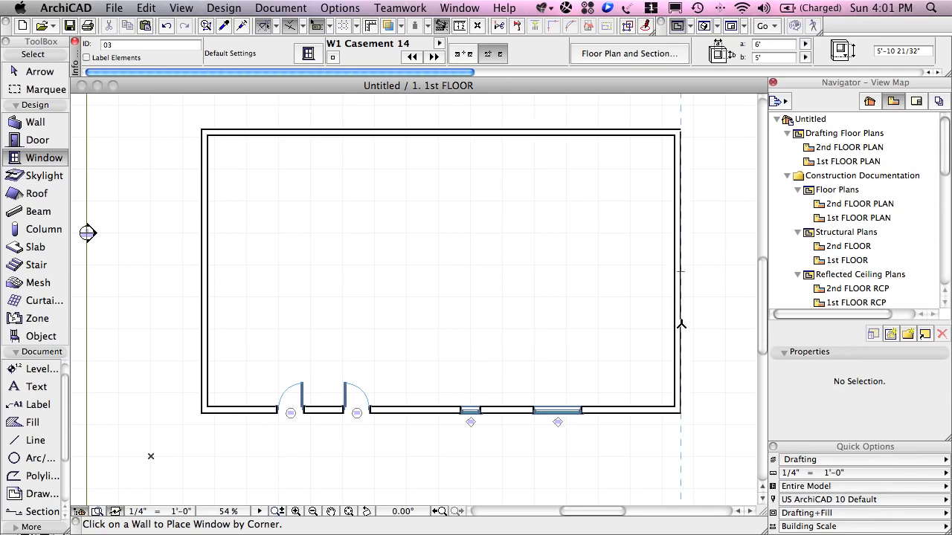
pyautogui.click(681, 324)
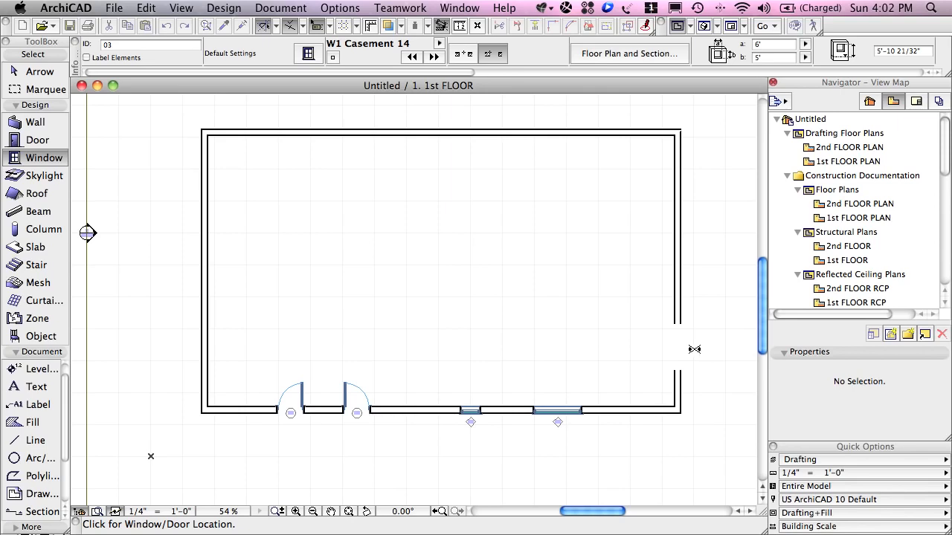
pyautogui.click(693, 348)
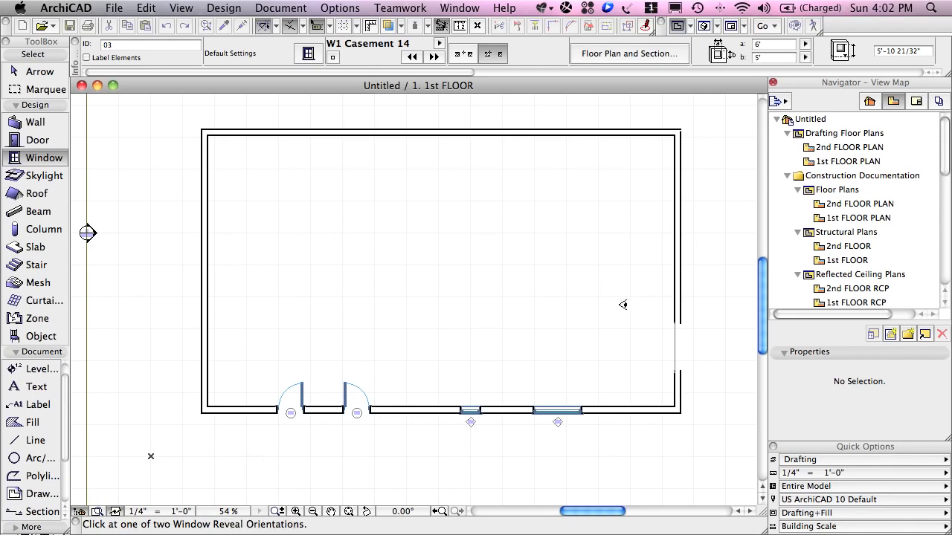
pyautogui.click(722, 333)
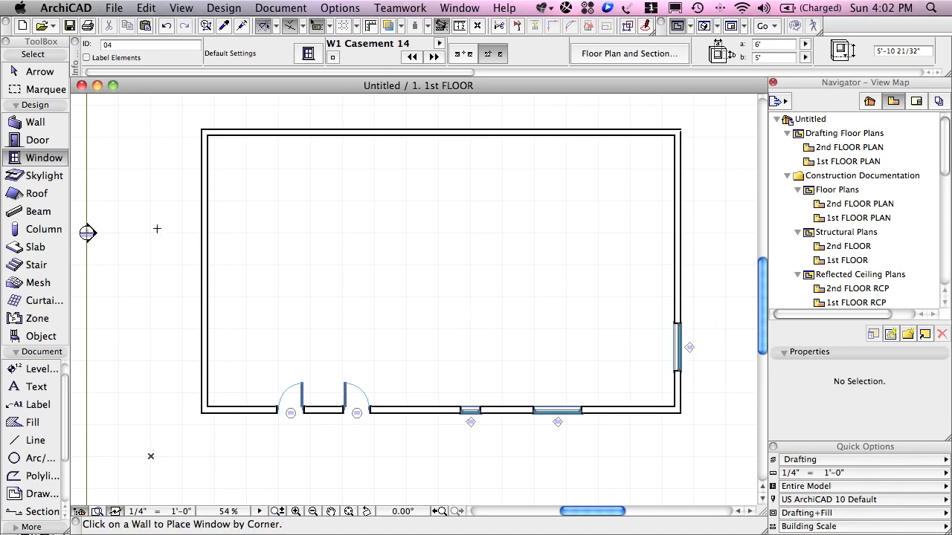
# Step: Place a 3' D1 Entrance 14 door by corner in the lower part of the left wall, swinging inward
pyautogui.click(42, 139)
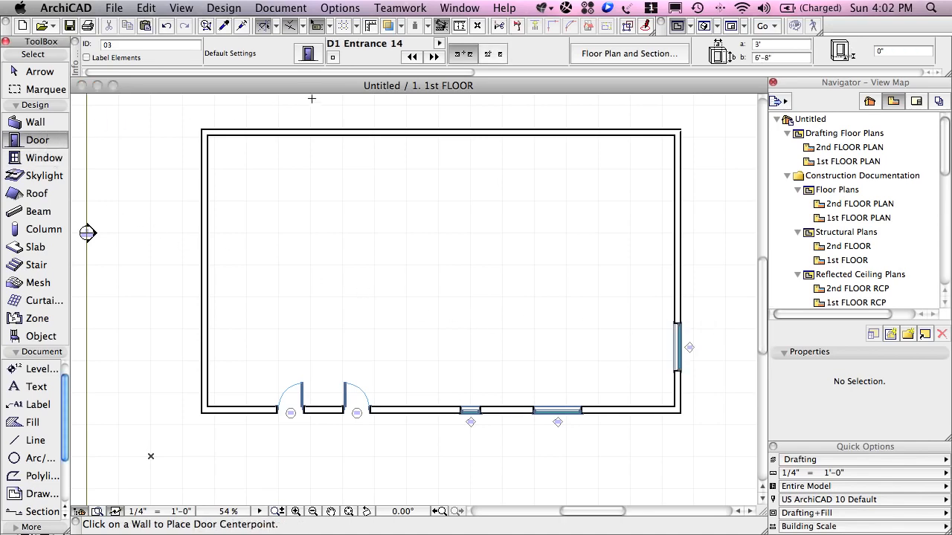
pyautogui.click(490, 55)
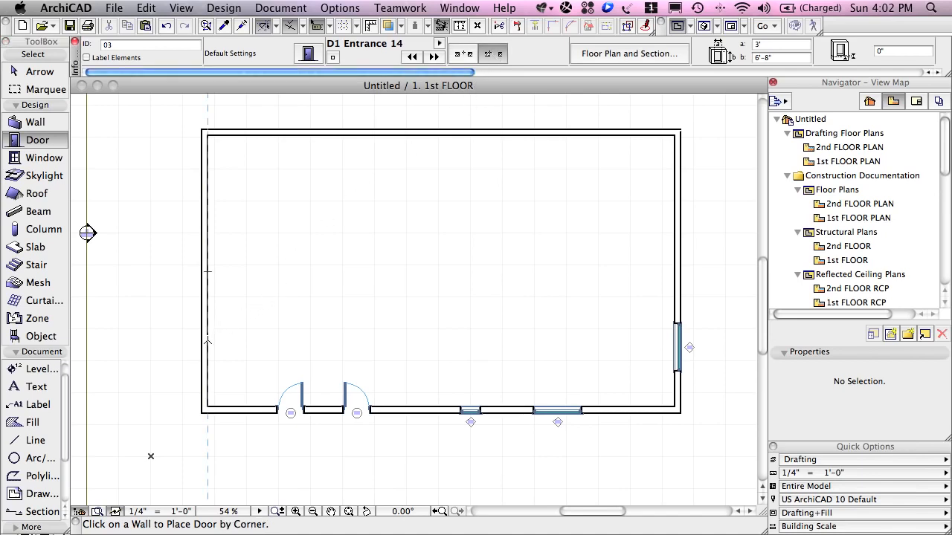
pyautogui.click(208, 342)
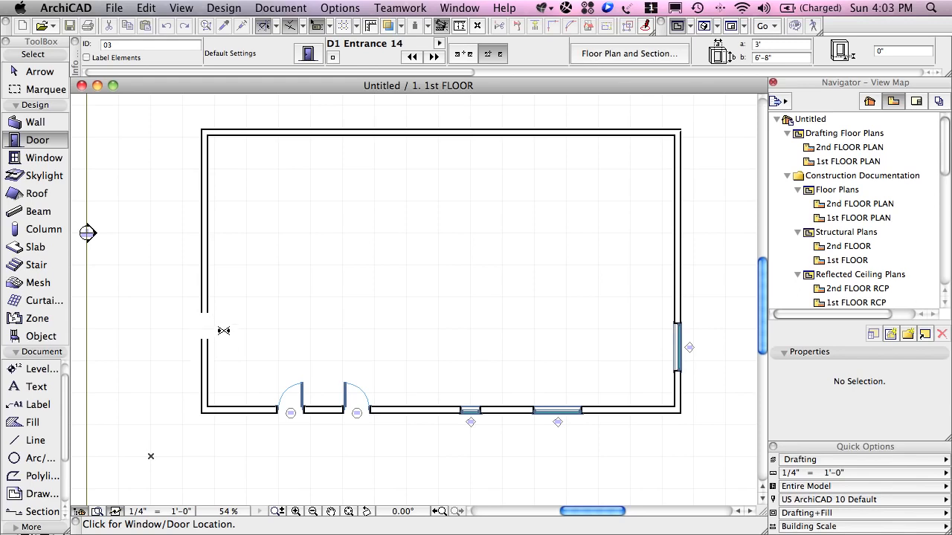
pyautogui.click(222, 327)
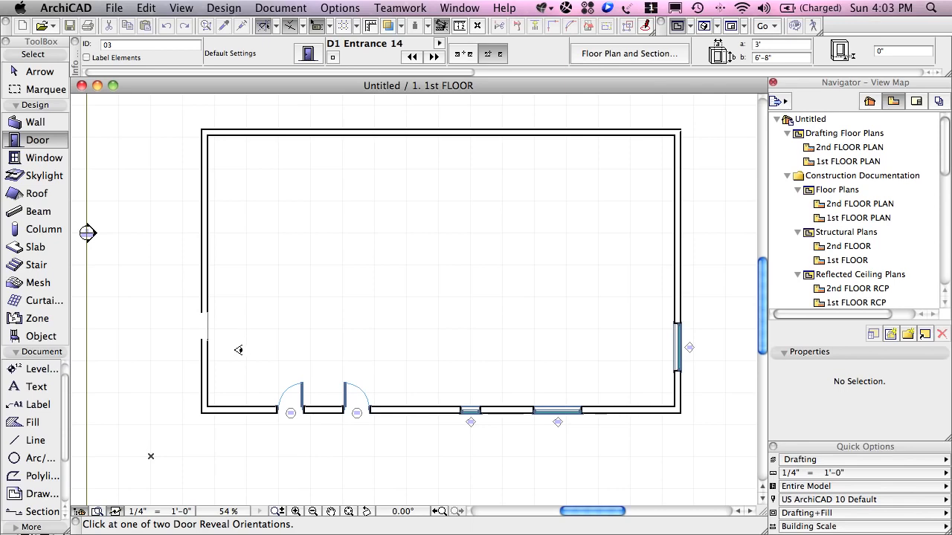
pyautogui.click(234, 349)
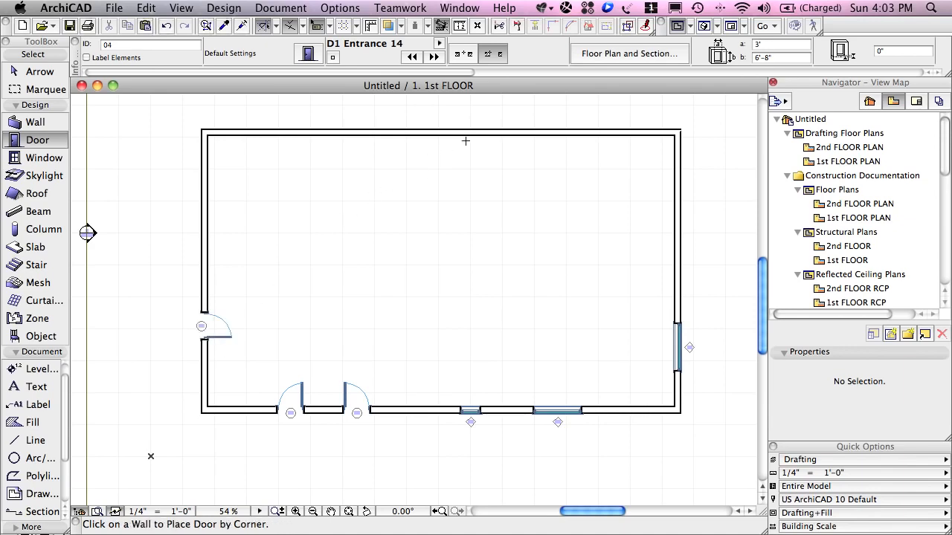
# Step: Examine the enclosure's doors and windows in the 3D view from the front and from the right wall's side
pyautogui.click(703, 26)
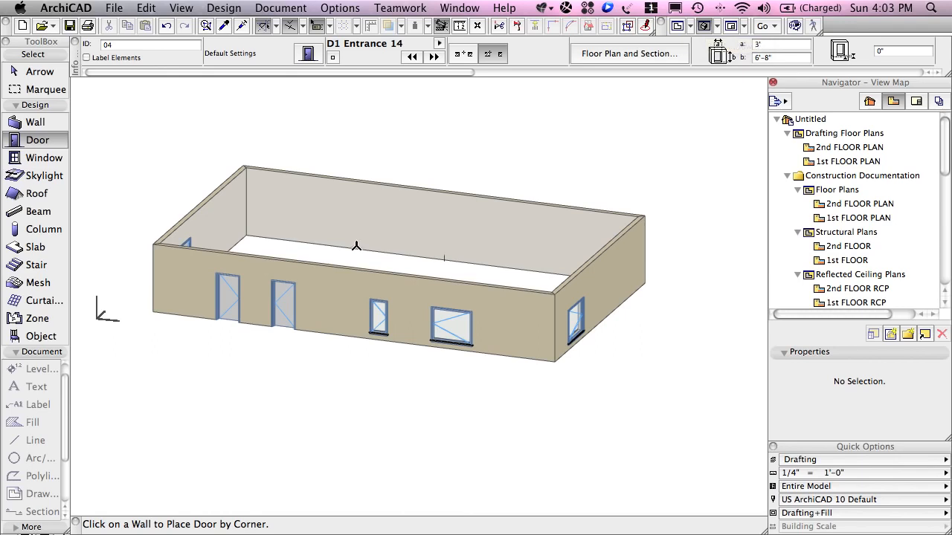
pyautogui.scroll(5, 356, 246)
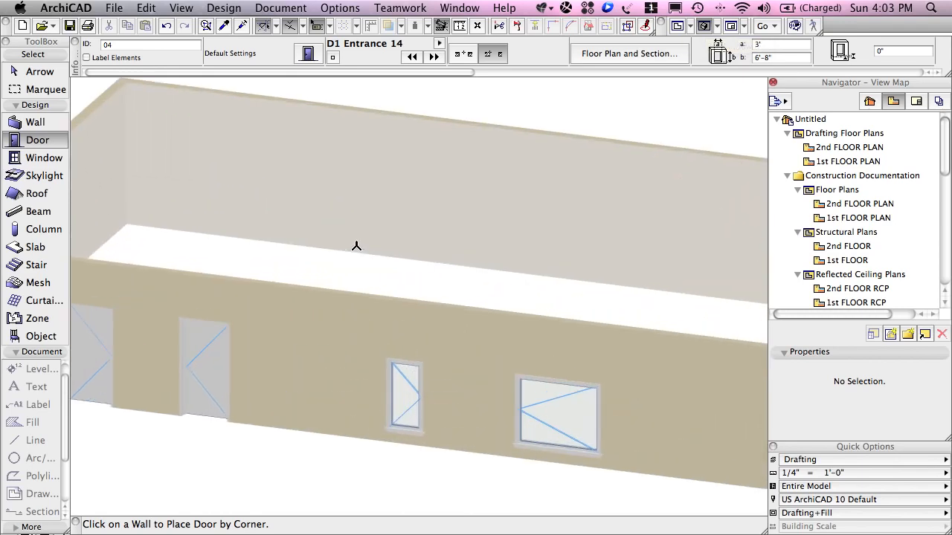
pyautogui.scroll(-5, 356, 246)
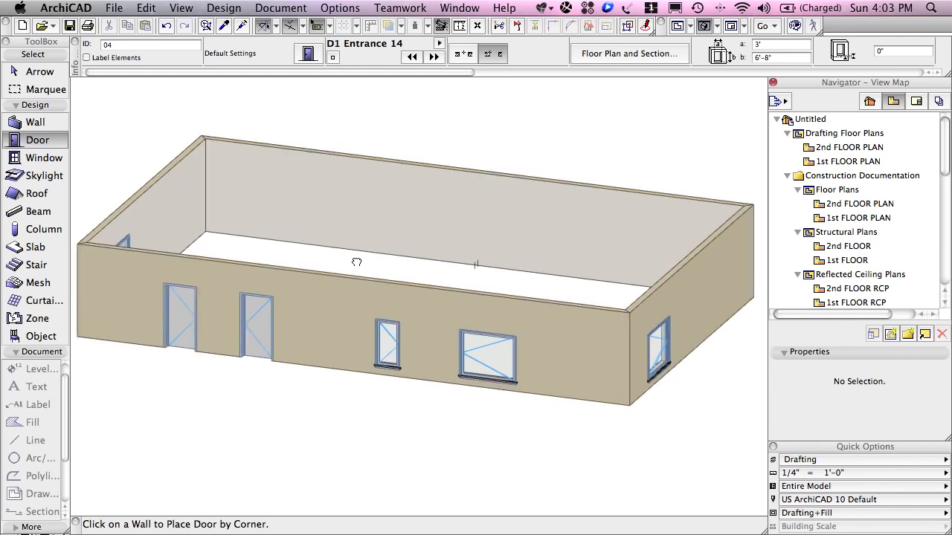
pyautogui.moveTo(356, 261)
pyautogui.mouseDown()
pyautogui.moveTo(395, 248)
pyautogui.moveTo(363, 254)
pyautogui.mouseUp()
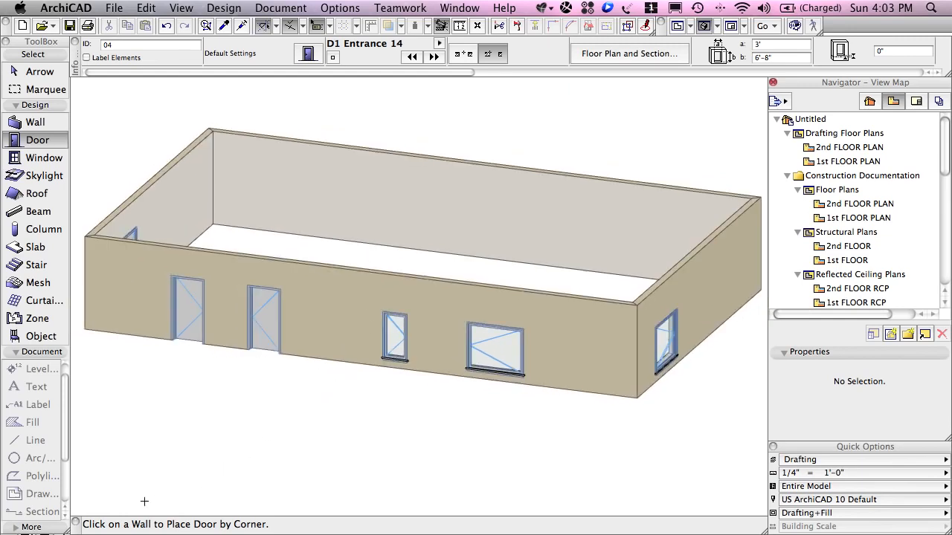
pyautogui.click(76, 522)
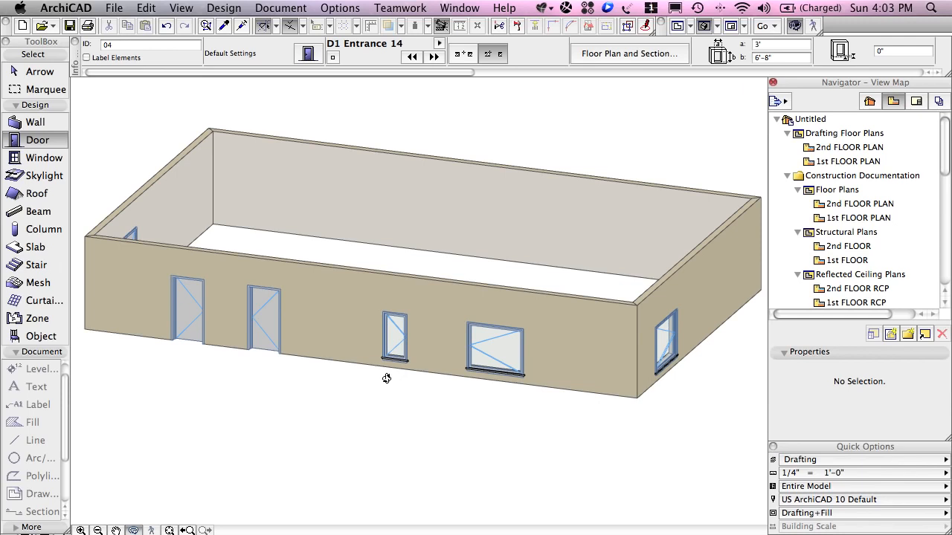
pyautogui.moveTo(387, 379); pyautogui.dragTo(113, 390)
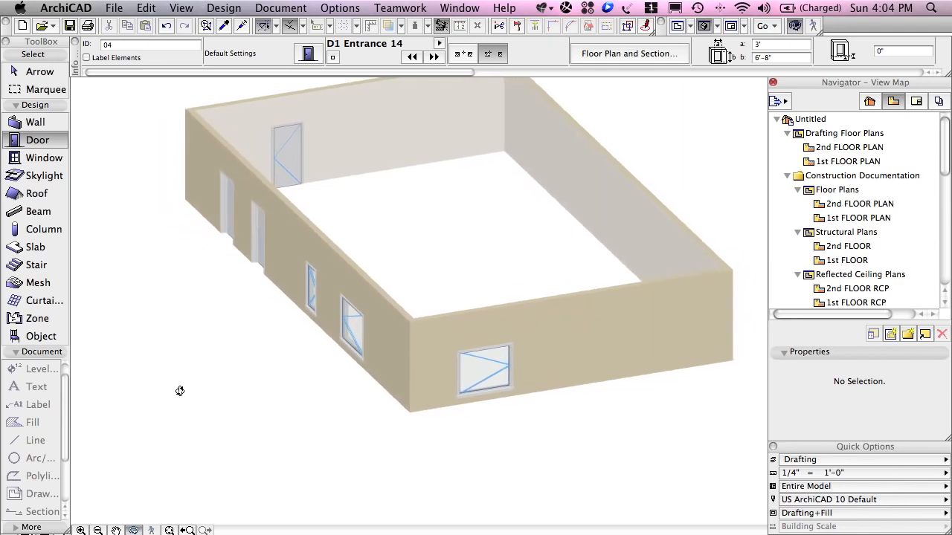
pyautogui.moveTo(198, 350); pyautogui.dragTo(178, 308)
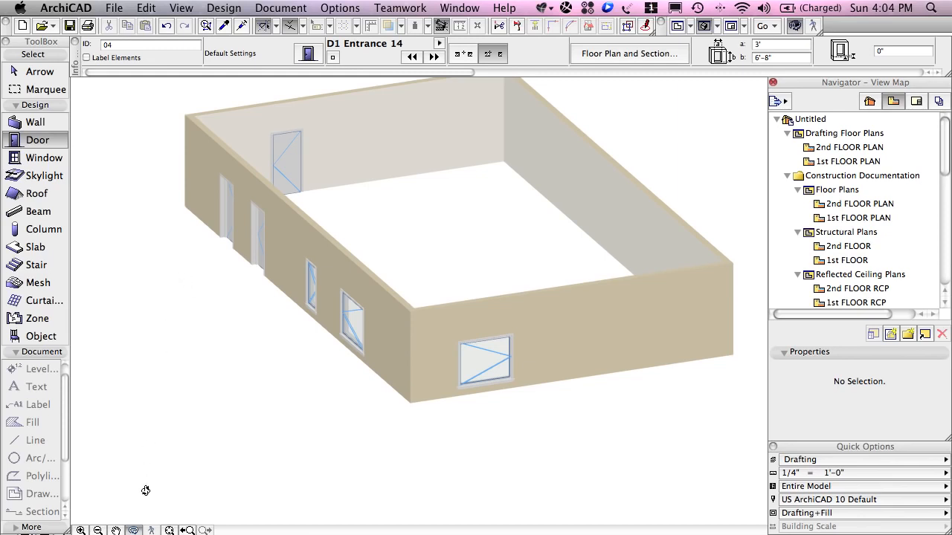
# Step: Toggle Orbit mode off and on, and orbit slightly around the enclosure to inspect it from the right wall's corner
pyautogui.click(134, 529)
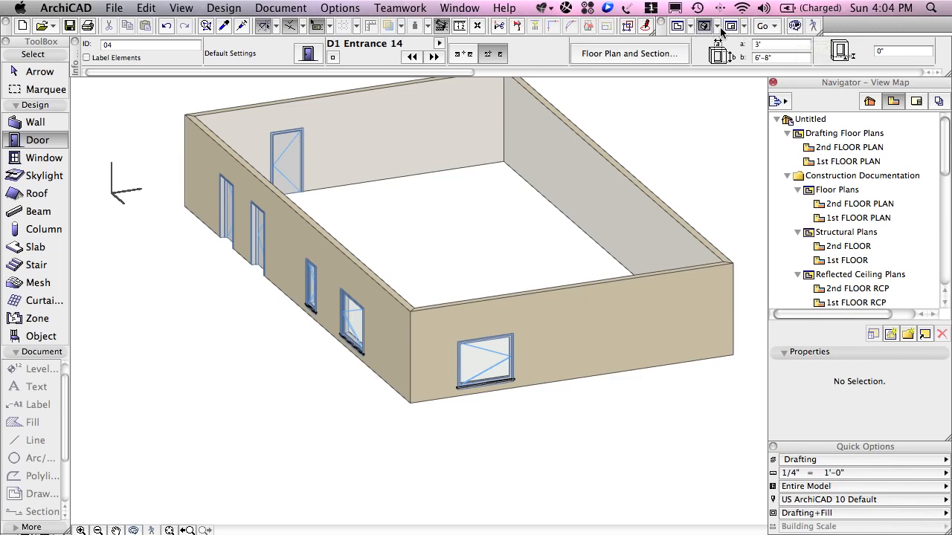
pyautogui.click(794, 26)
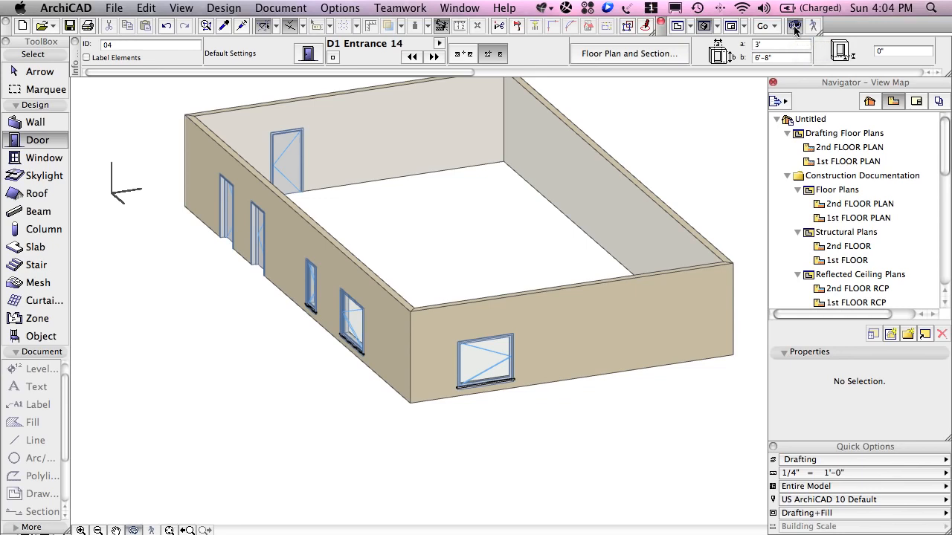
pyautogui.moveTo(705, 159); pyautogui.dragTo(692, 142)
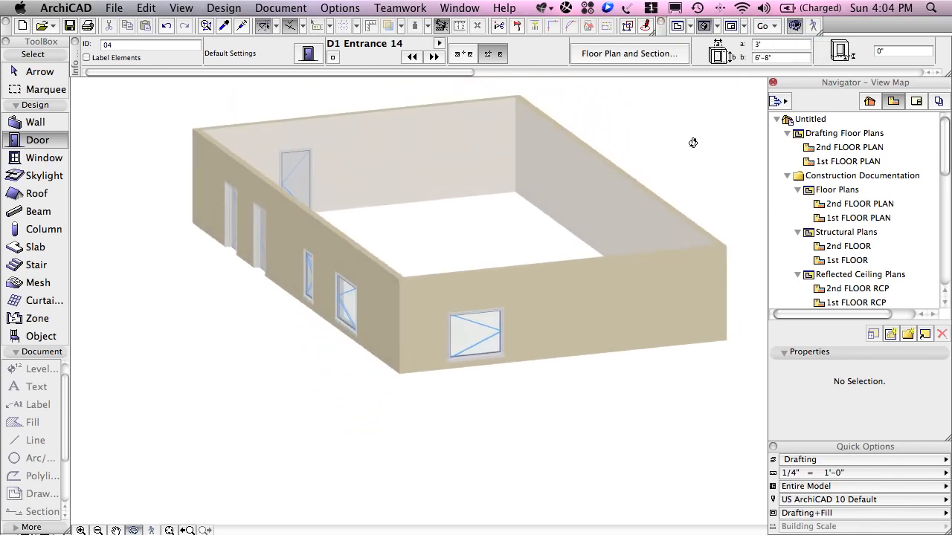
pyautogui.click(795, 29)
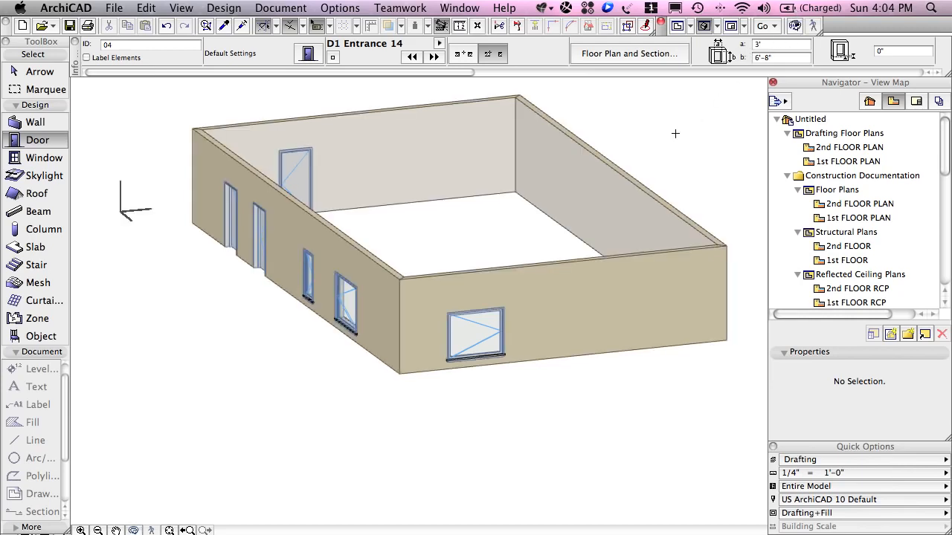
pyautogui.press('o')
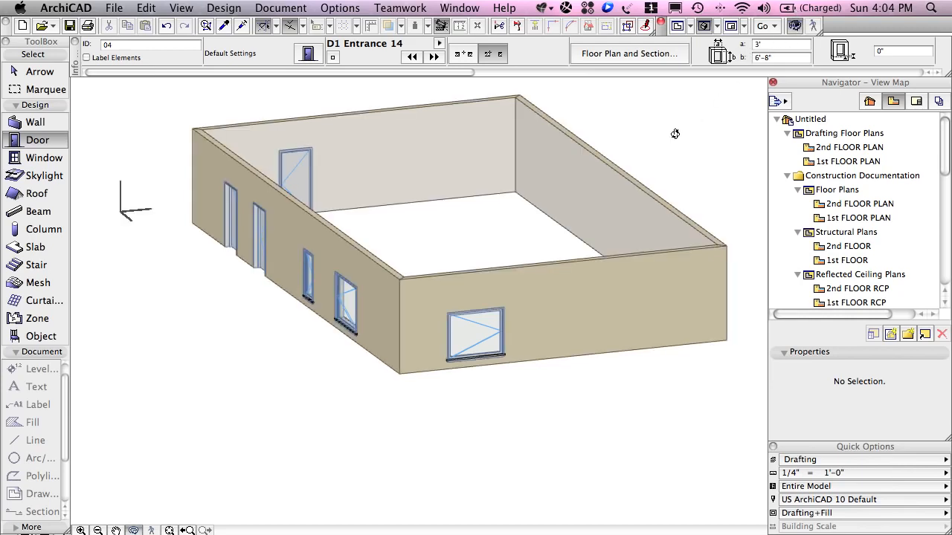
pyautogui.moveTo(674, 138)
pyautogui.mouseDown()
pyautogui.moveTo(680, 169)
pyautogui.moveTo(689, 146)
pyautogui.mouseUp()
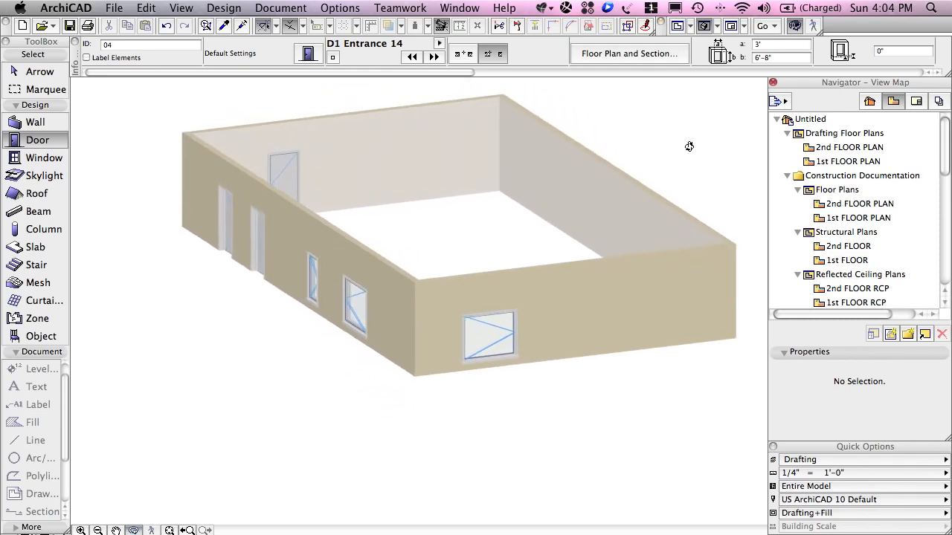